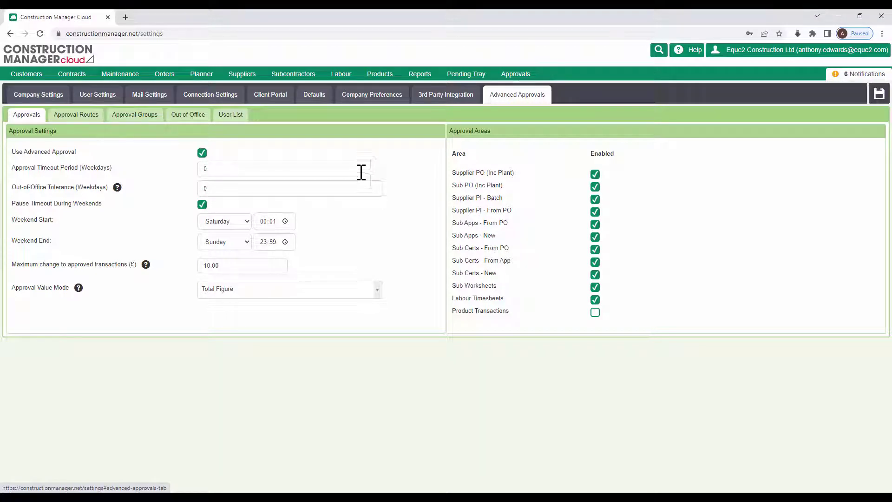
Review the approval limits in the user list and check one user's assigned approver and limits without saving
{"action": "left_click", "coordinate": [241, 126]}
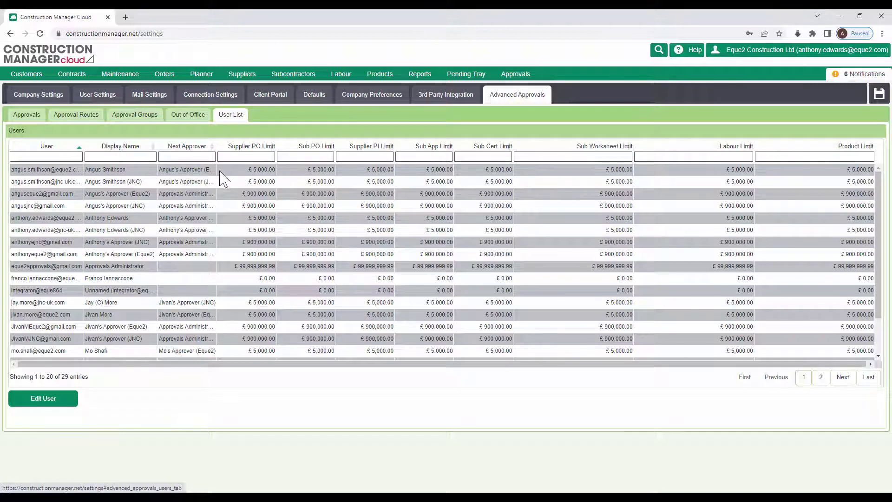
{"action": "left_click", "coordinate": [237, 170]}
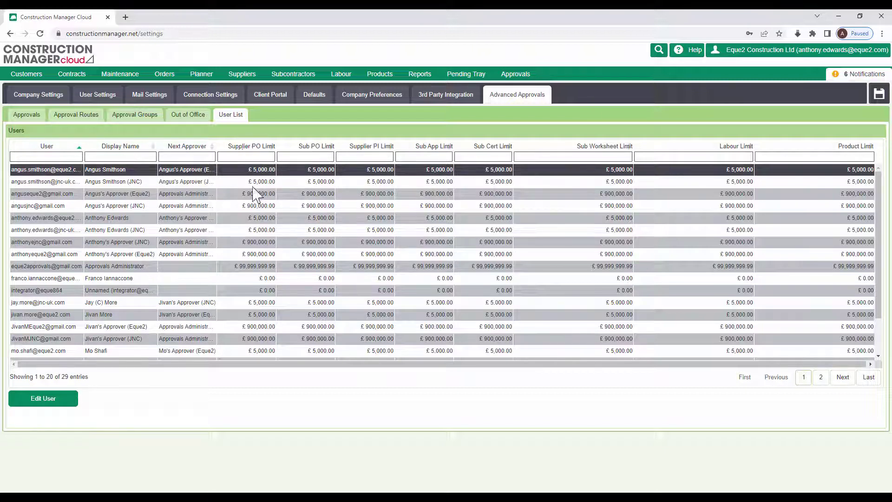
{"action": "left_click", "coordinate": [240, 217]}
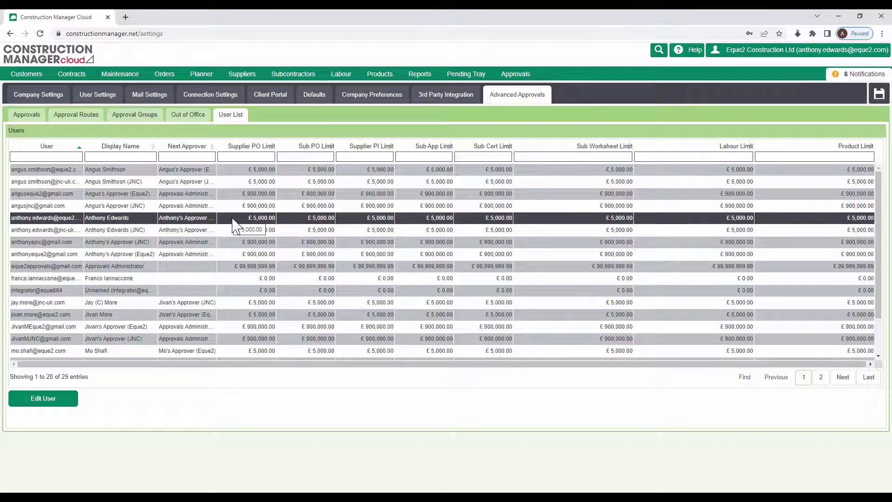
{"action": "left_click", "coordinate": [60, 398]}
{"action": "left_click", "coordinate": [433, 190]}
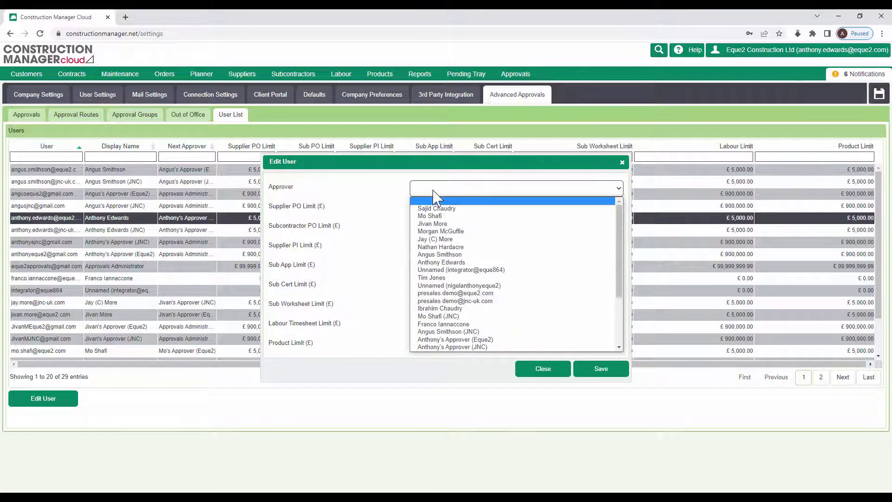
{"action": "left_click", "coordinate": [460, 339]}
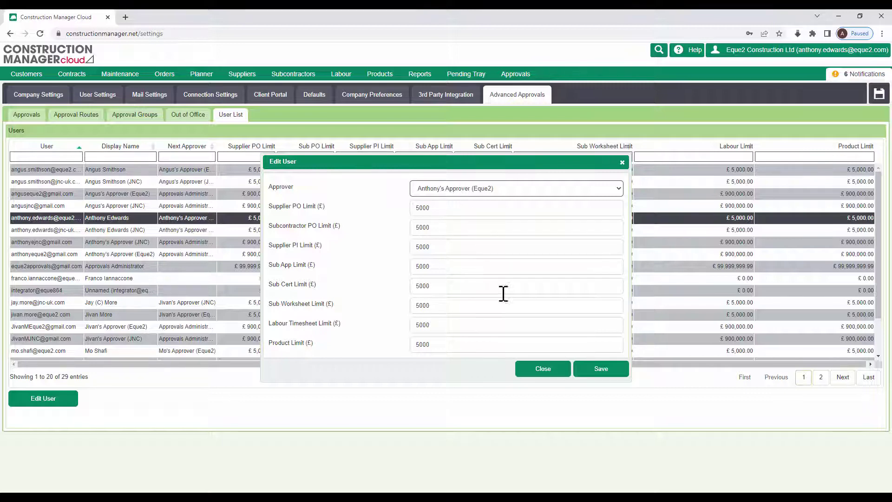
{"action": "left_click", "coordinate": [539, 368]}
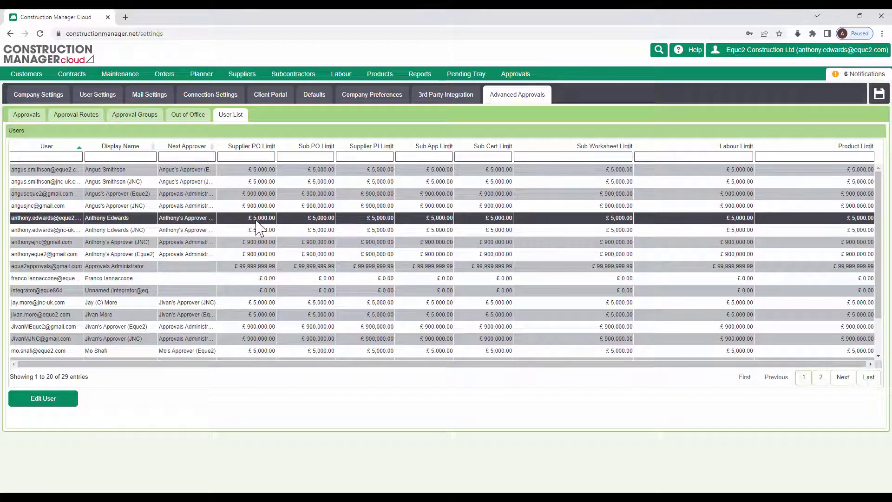
Open the second approval group for editing and examine the two approvers who have group access
{"action": "left_click", "coordinate": [126, 125]}
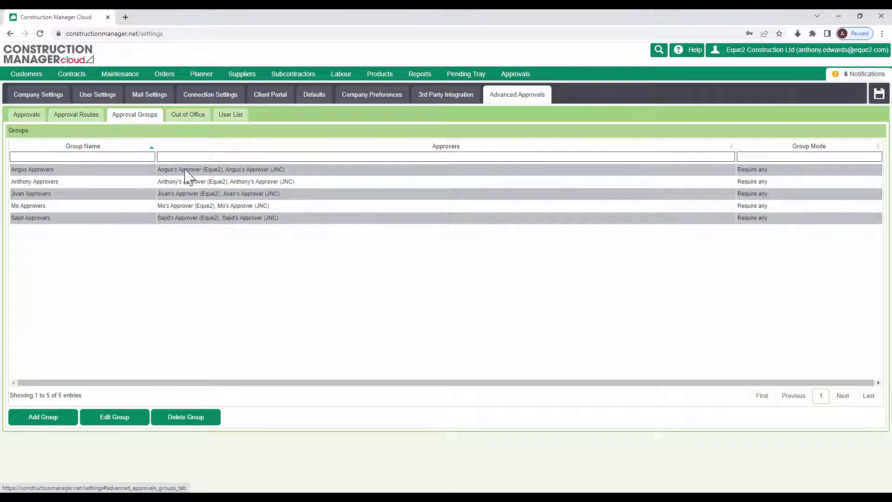
{"action": "left_click", "coordinate": [190, 183]}
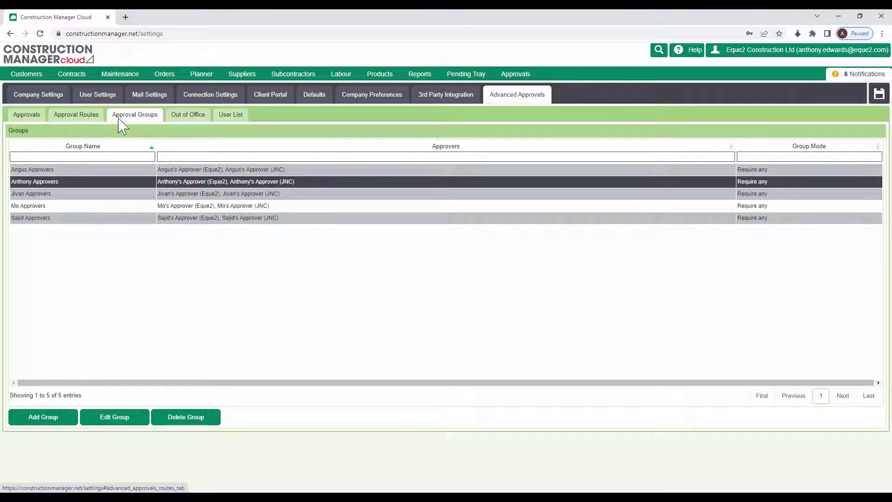
{"action": "double_click", "coordinate": [173, 183]}
{"action": "left_click", "coordinate": [111, 418]}
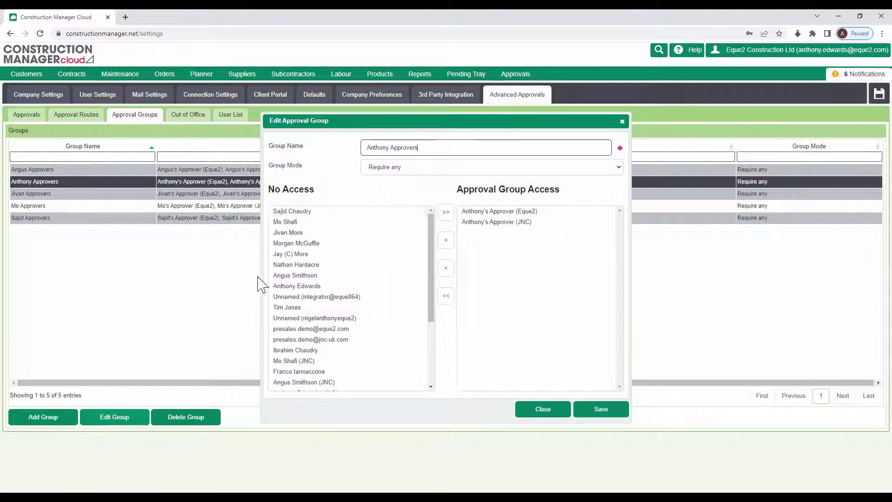
{"action": "left_click", "coordinate": [498, 212]}
{"action": "left_click", "coordinate": [500, 223]}
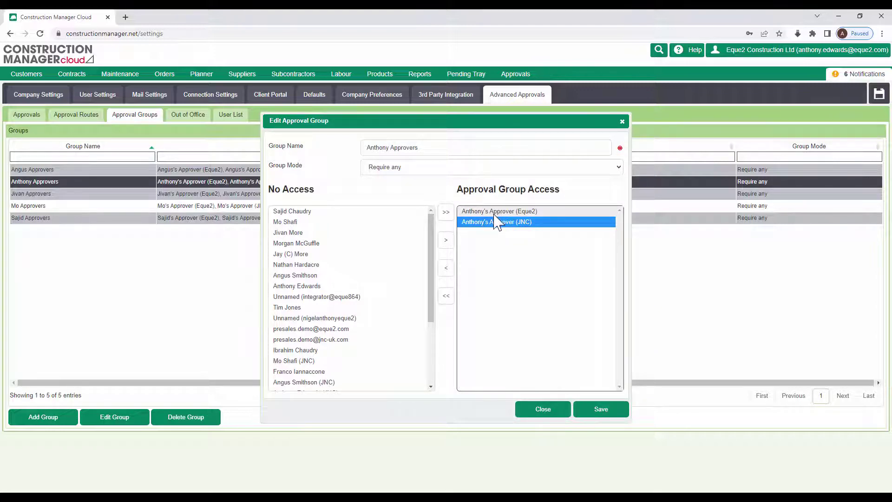
{"action": "left_click", "coordinate": [505, 213]}
{"action": "left_click", "coordinate": [504, 220]}
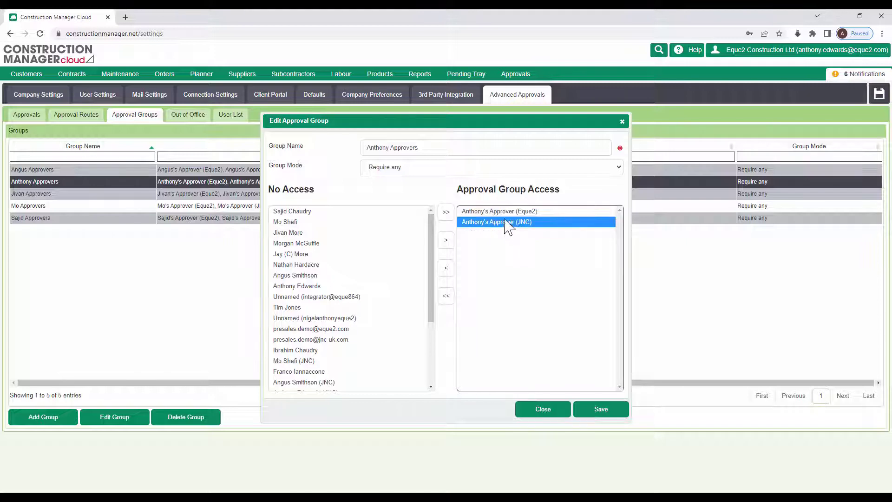
{"action": "left_click", "coordinate": [504, 213]}
{"action": "left_click", "coordinate": [504, 219]}
{"action": "left_click", "coordinate": [504, 214]}
{"action": "left_click", "coordinate": [502, 218]}
Check the group mode options, keep Require any, and close the approval group without saving
{"action": "left_click", "coordinate": [620, 168]}
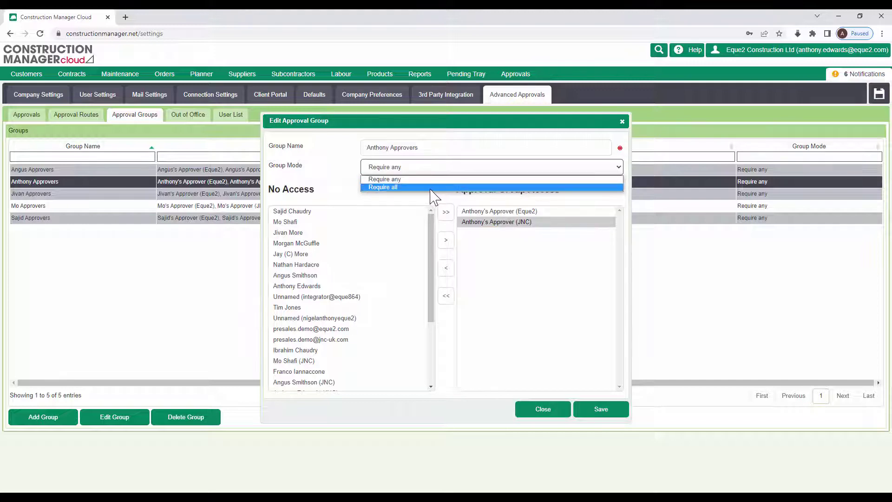
{"action": "left_click", "coordinate": [404, 180]}
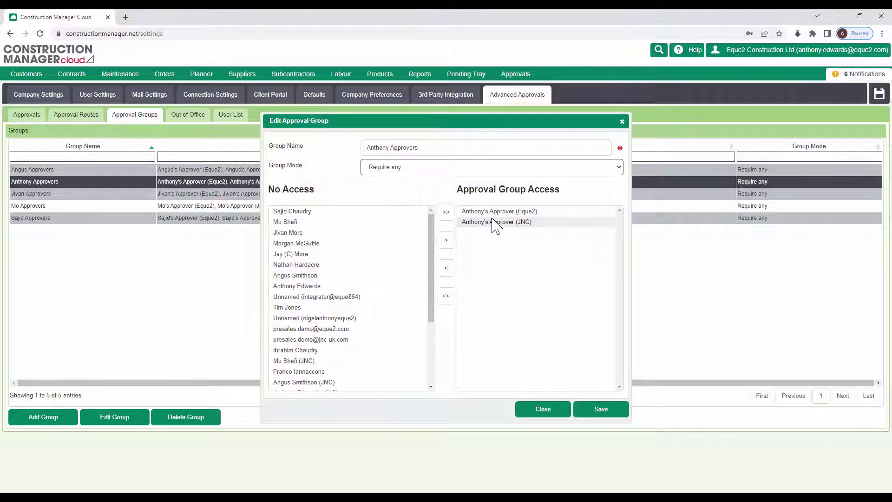
{"action": "left_click", "coordinate": [535, 409]}
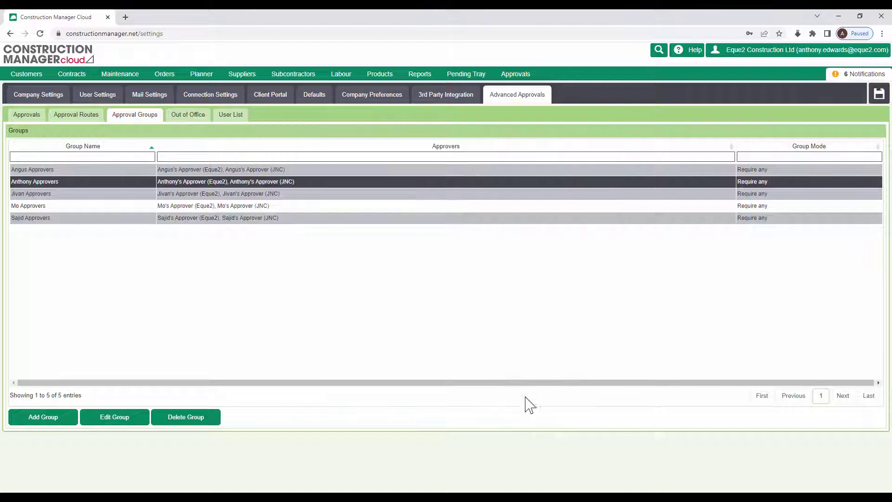
Open the Standard approval route for editing and review the available transaction type criteria
{"action": "left_click", "coordinate": [91, 119]}
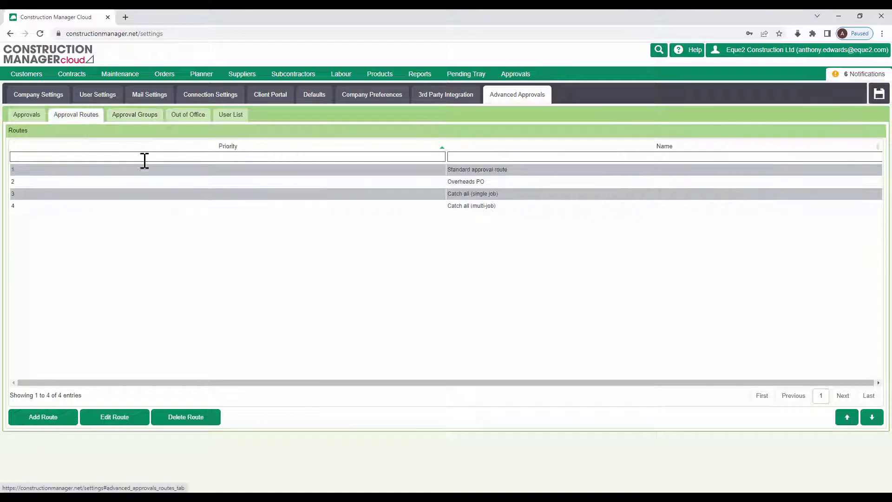
{"action": "left_click", "coordinate": [152, 175]}
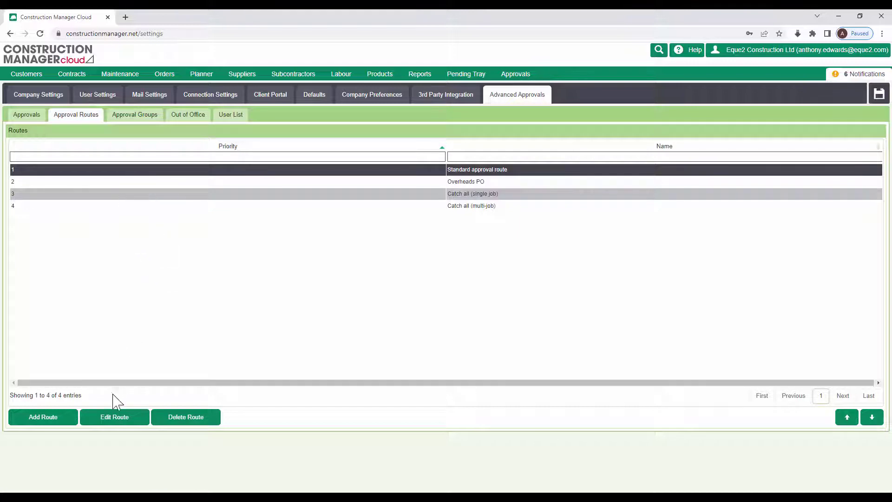
{"action": "left_click", "coordinate": [130, 420]}
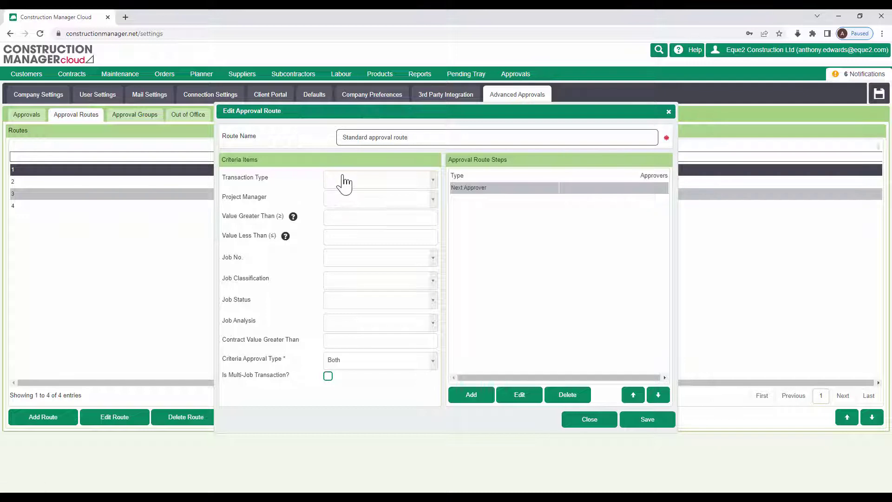
{"action": "left_click", "coordinate": [433, 179]}
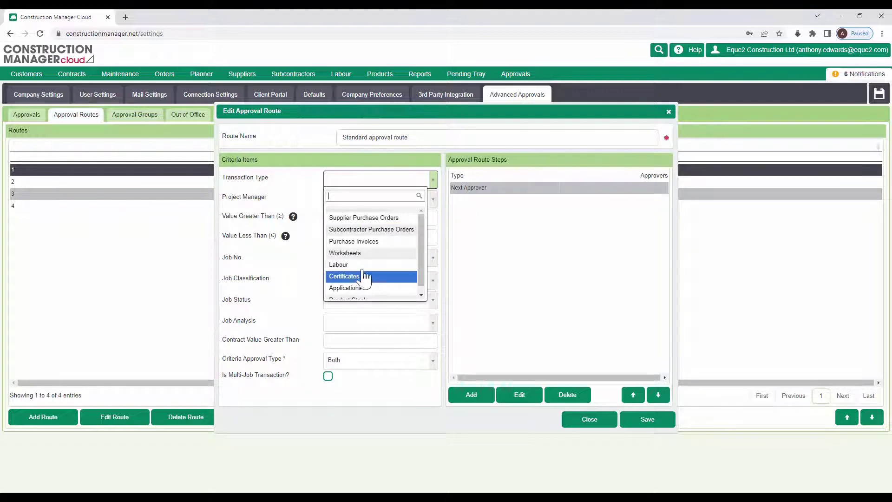
{"action": "scroll", "coordinate": [423, 244], "scroll_direction": "down", "scroll_amount": 1}
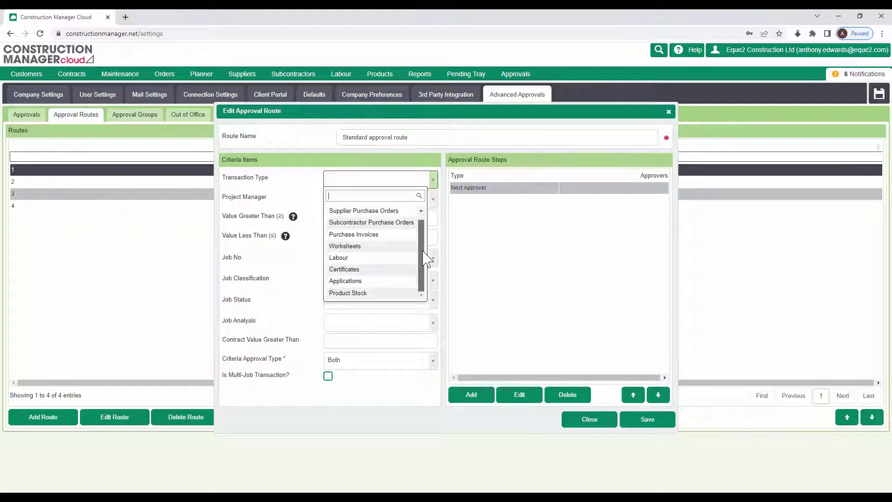
{"action": "left_click", "coordinate": [316, 195]}
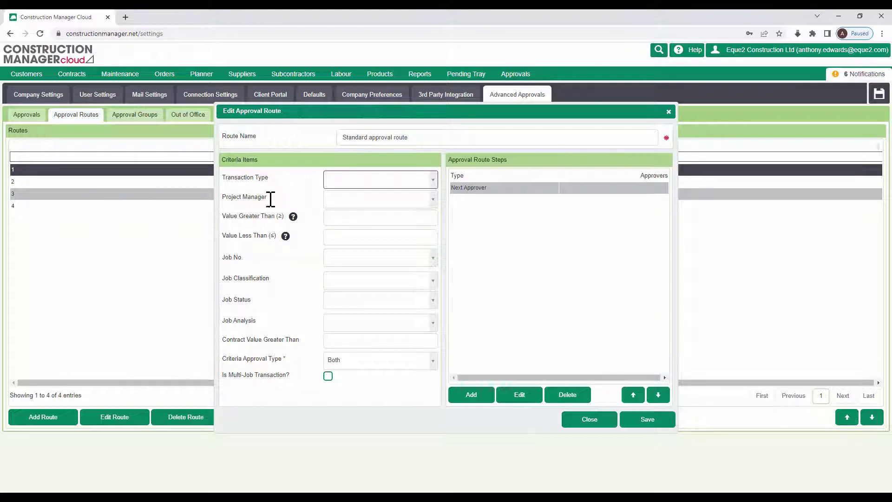
Set the route's job number criterion to 00028 New Build, and clear it again
{"action": "left_click", "coordinate": [433, 260]}
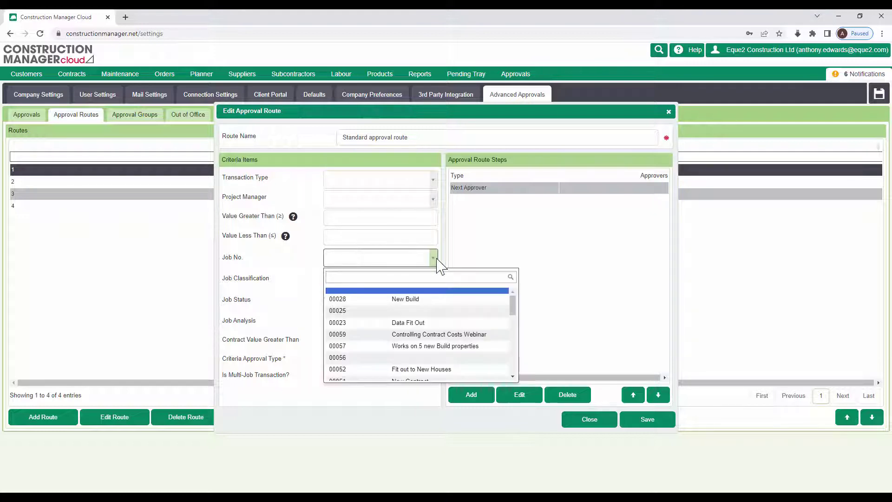
{"action": "left_click", "coordinate": [403, 302]}
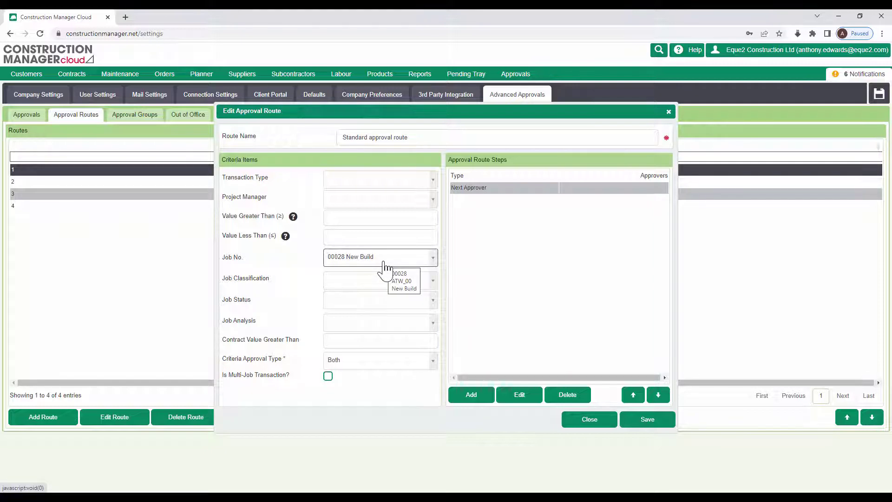
{"action": "left_click", "coordinate": [384, 262]}
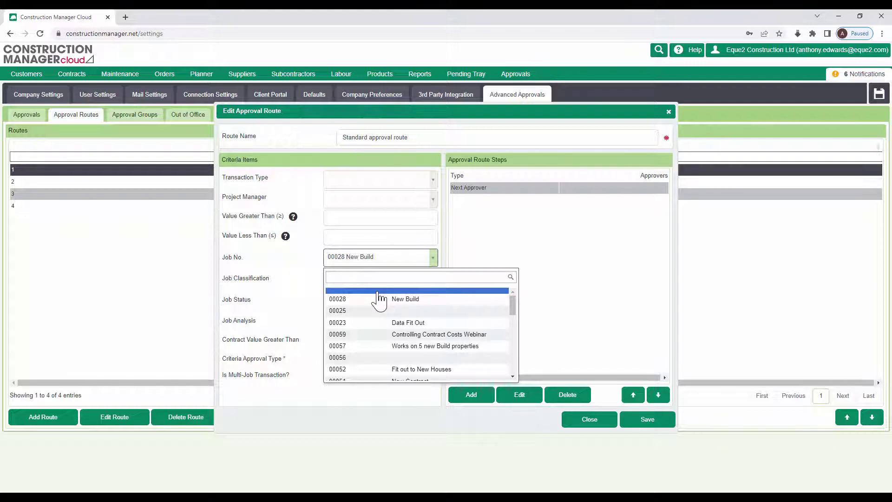
{"action": "left_click", "coordinate": [378, 292]}
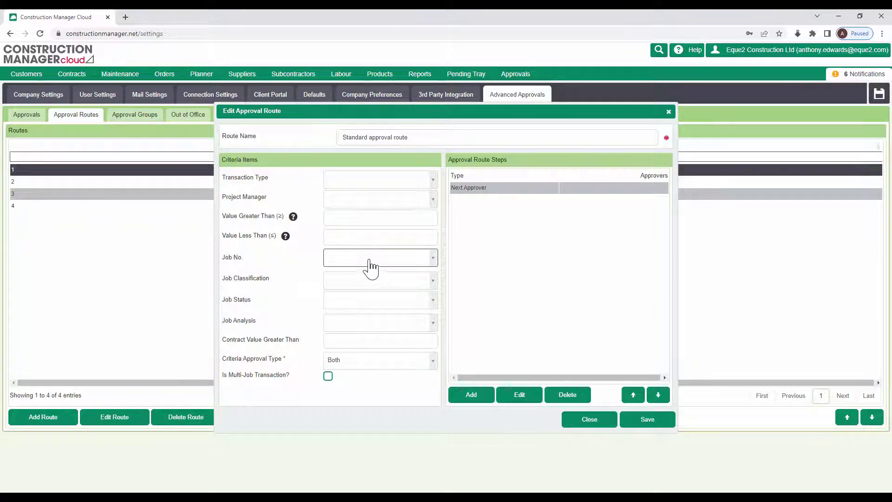
Review the route's job classification and criteria approval type options, keeping the approval type at Both
{"action": "left_click", "coordinate": [432, 282]}
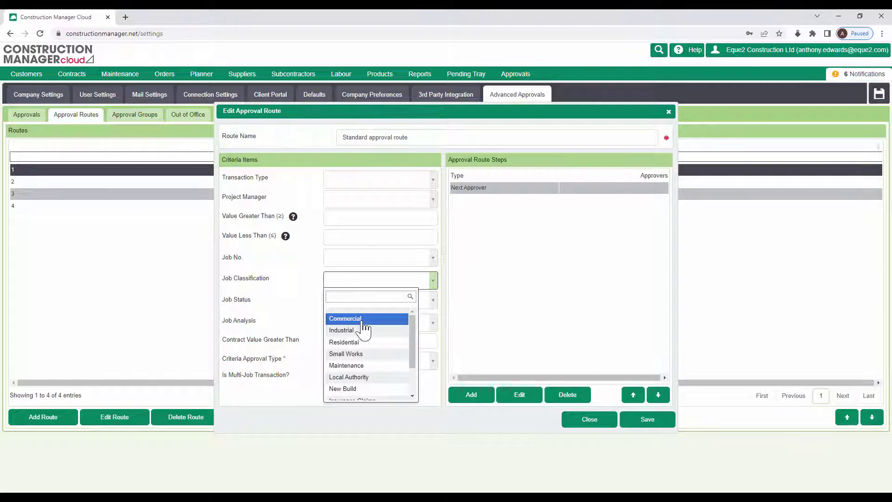
{"action": "left_click", "coordinate": [292, 286]}
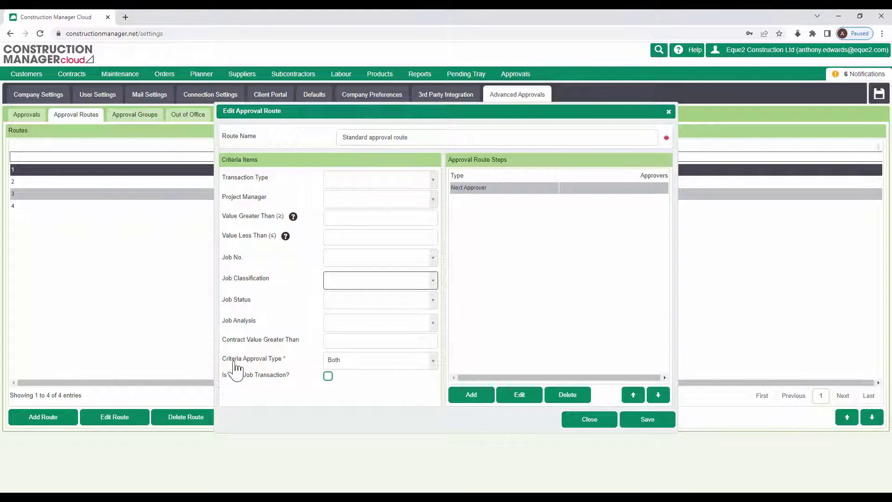
{"action": "left_click", "coordinate": [430, 365]}
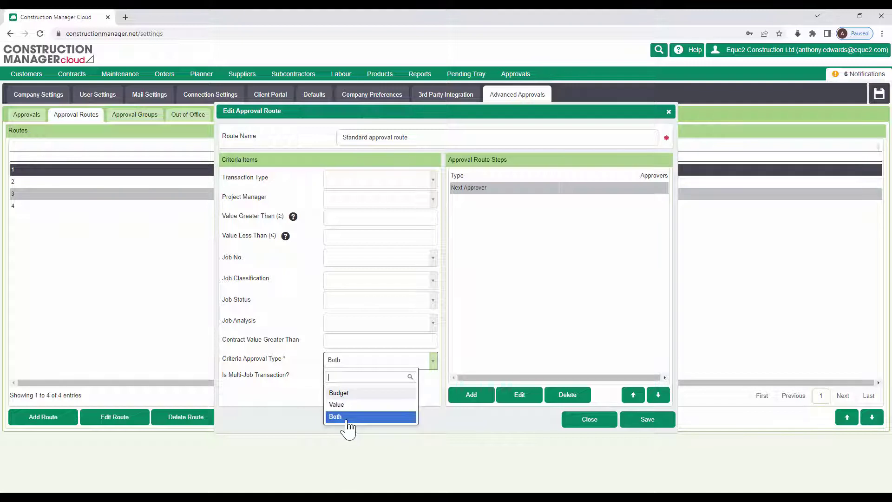
{"action": "left_click", "coordinate": [348, 417]}
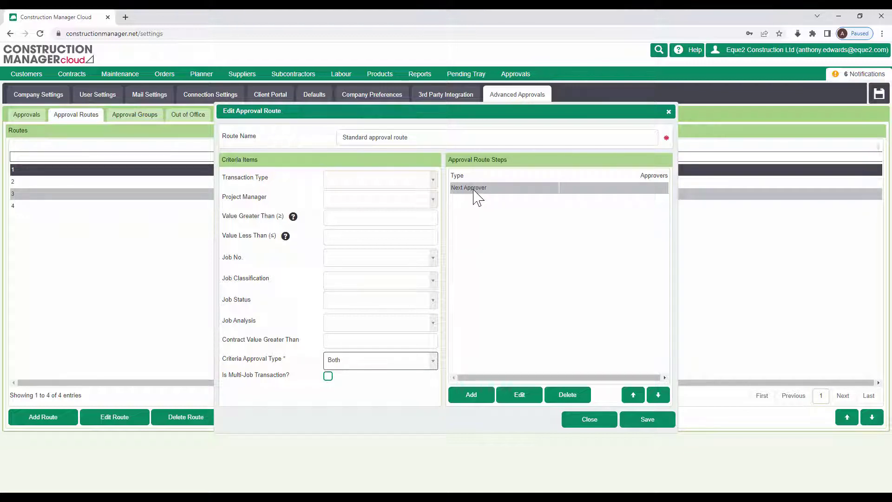
{"action": "left_click", "coordinate": [347, 365]}
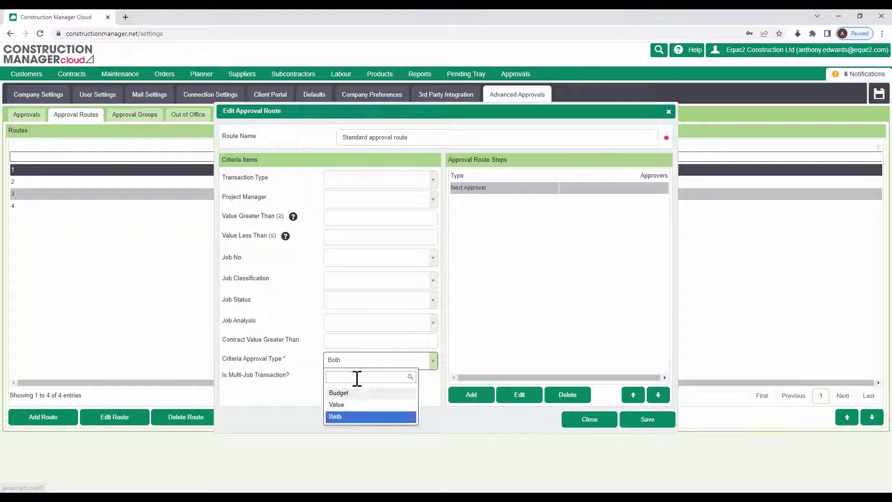
{"action": "left_click", "coordinate": [352, 417]}
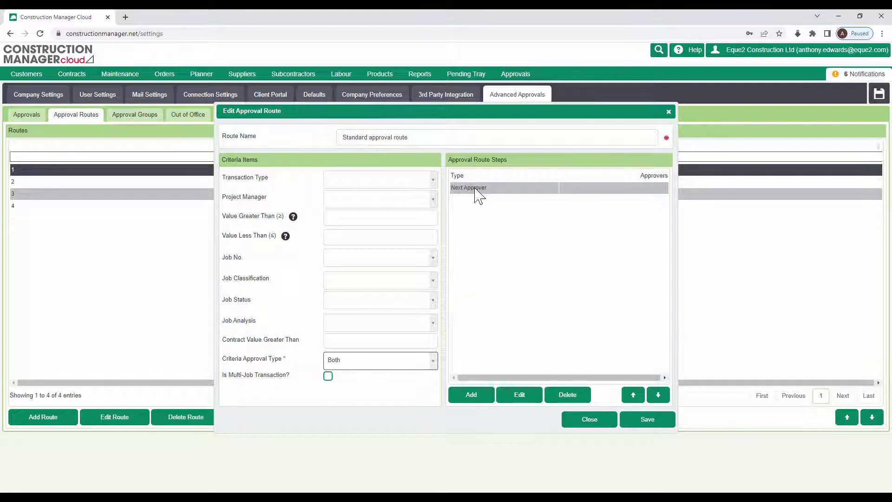
Review the type options of the existing route step, trying Named Approver, and submit the step as Next Approver
{"action": "left_click", "coordinate": [512, 398]}
{"action": "left_click", "coordinate": [437, 321]}
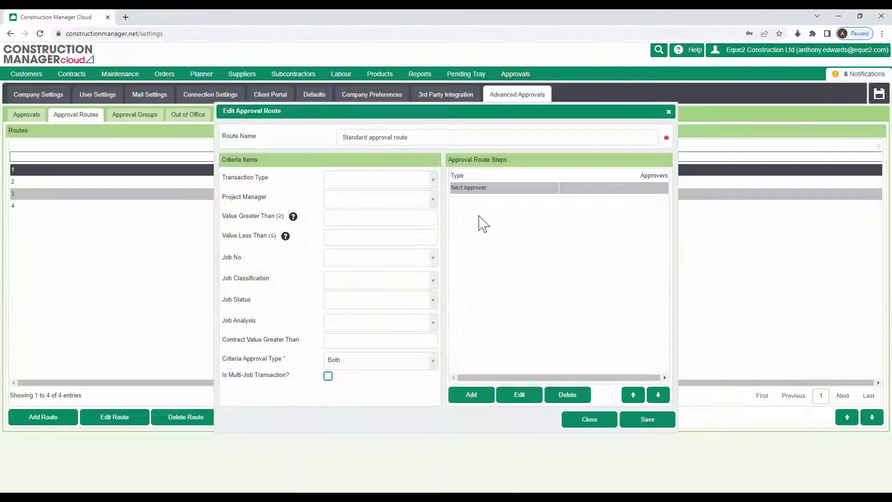
{"action": "left_click", "coordinate": [483, 188]}
{"action": "left_click", "coordinate": [517, 395]}
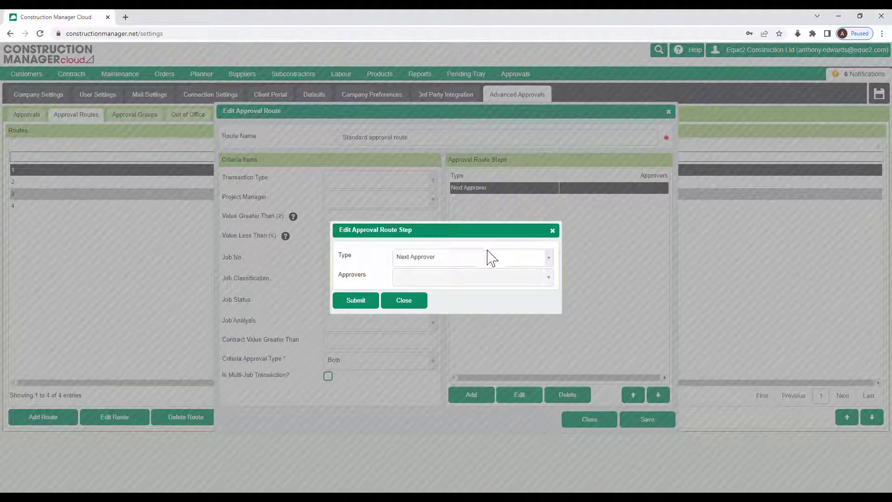
{"action": "left_click", "coordinate": [473, 258]}
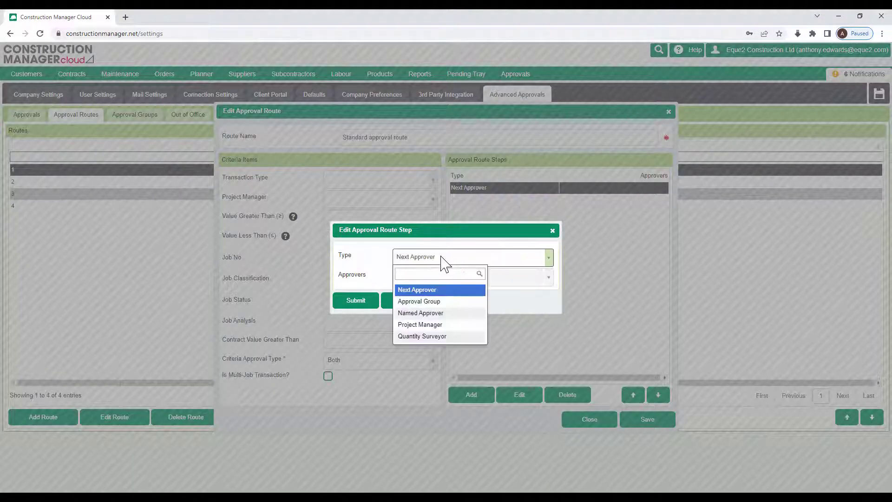
{"action": "left_click", "coordinate": [444, 319]}
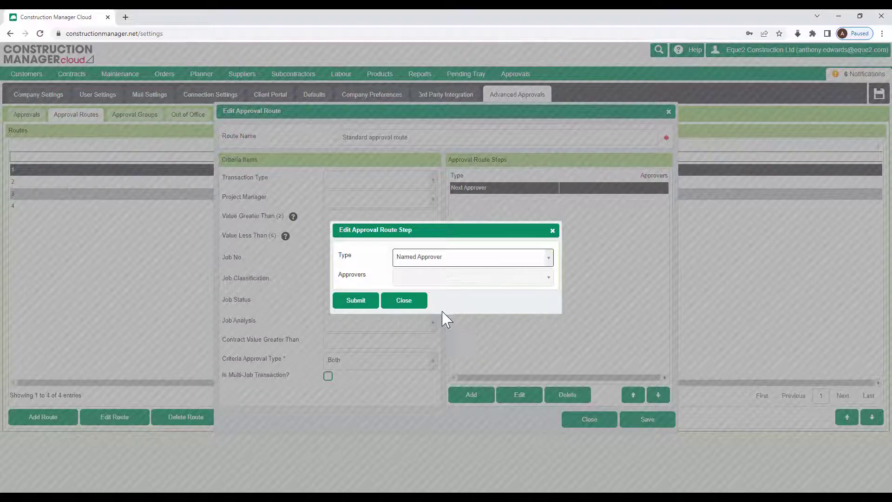
{"action": "left_click", "coordinate": [429, 264]}
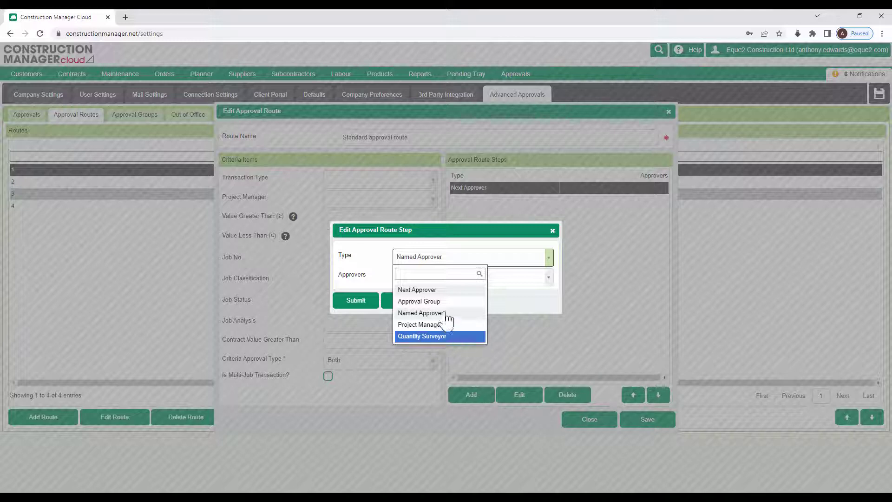
{"action": "left_click", "coordinate": [430, 290]}
{"action": "left_click", "coordinate": [365, 302]}
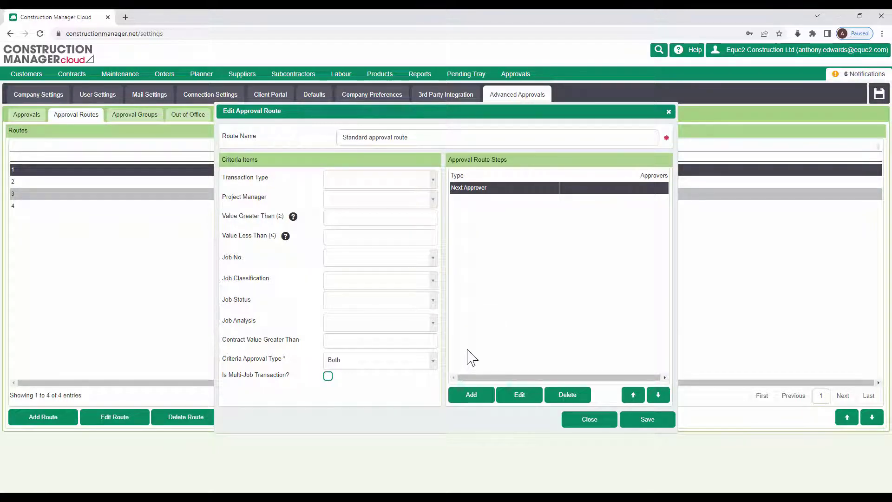
Check the type options for an additional route step, discard it, and close the Standard approval route without saving
{"action": "left_click", "coordinate": [471, 394]}
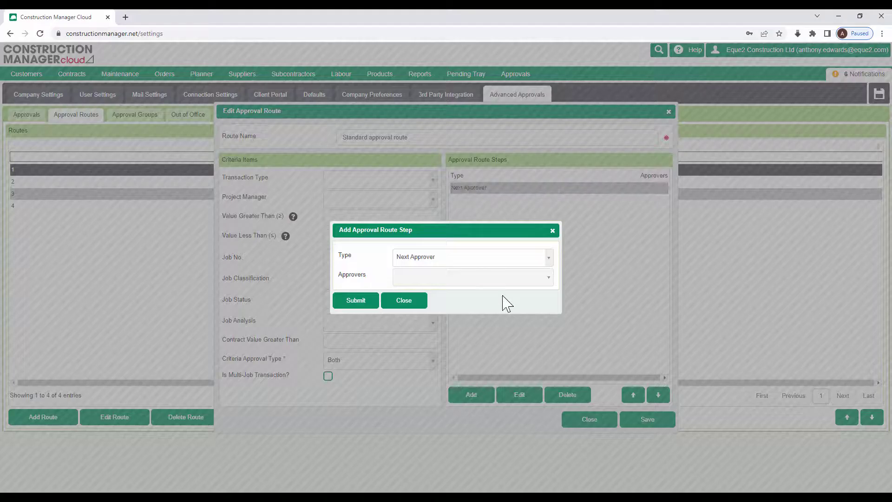
{"action": "left_click", "coordinate": [480, 260]}
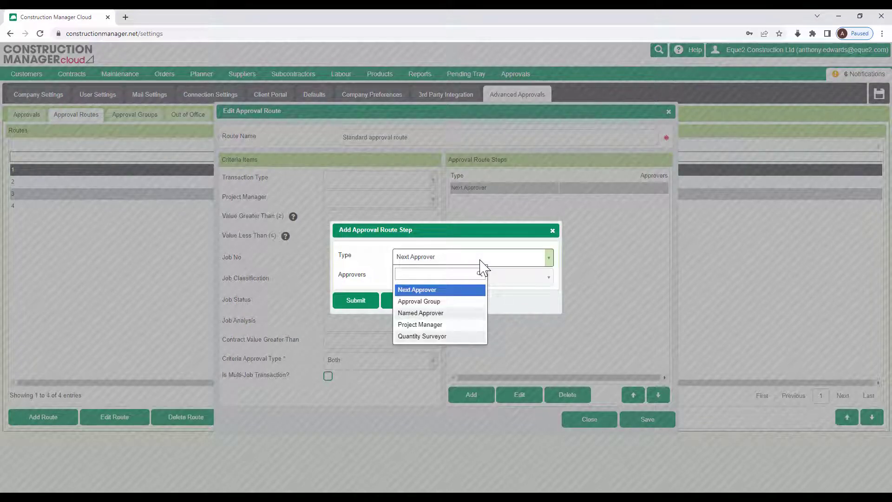
{"action": "left_click", "coordinate": [454, 294]}
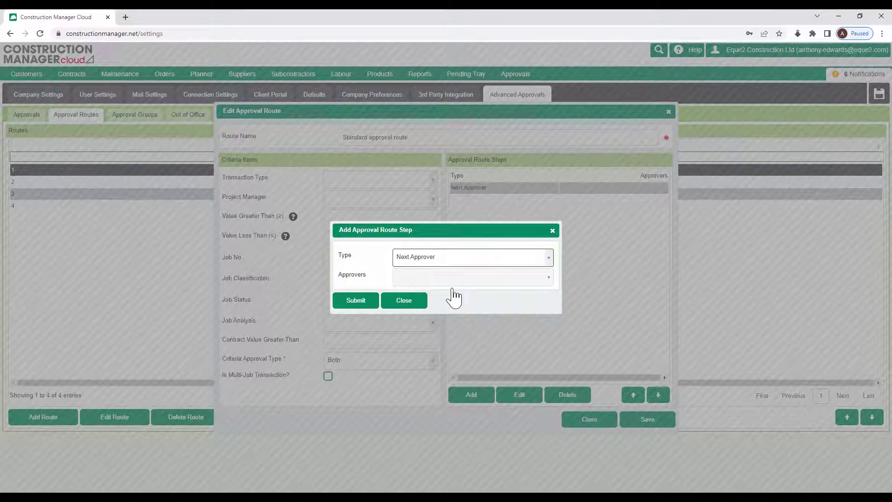
{"action": "left_click", "coordinate": [421, 302]}
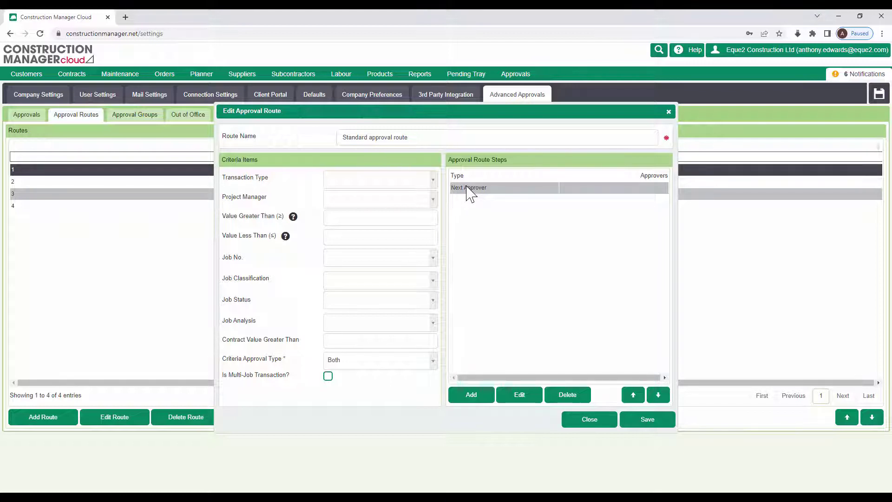
{"action": "left_click", "coordinate": [585, 419]}
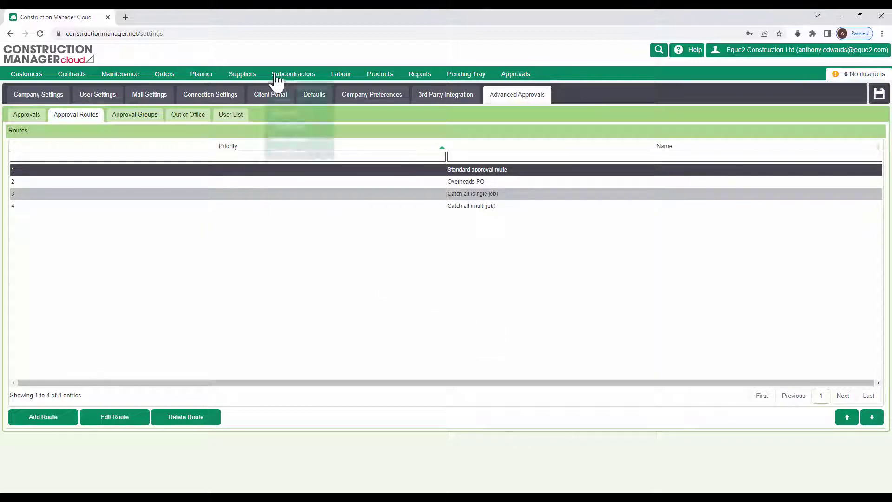
Create a new supplier purchase order for TR-TRA00 Travis Perkins Trading Co Ltd
{"action": "mouse_move", "coordinate": [164, 74]}
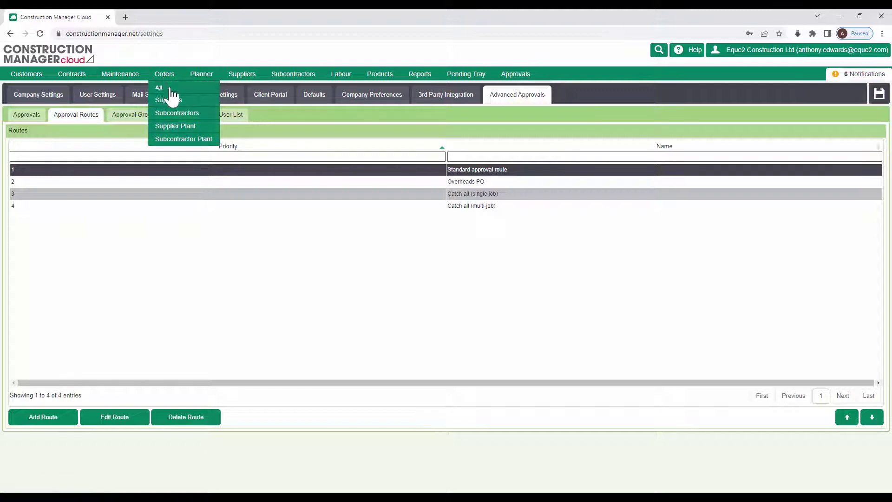
{"action": "left_click", "coordinate": [170, 100]}
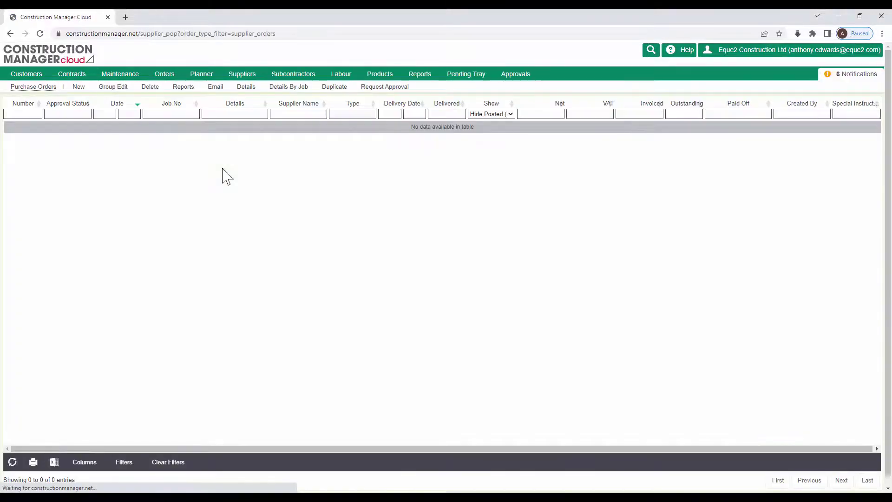
{"action": "left_click", "coordinate": [79, 87]}
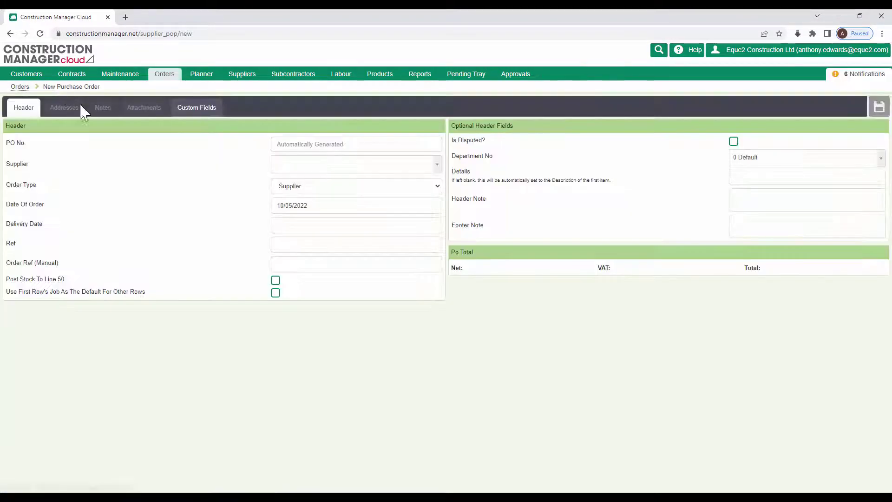
{"action": "left_click", "coordinate": [280, 166]}
{"action": "scroll", "coordinate": [341, 219], "scroll_direction": "down", "scroll_amount": 10}
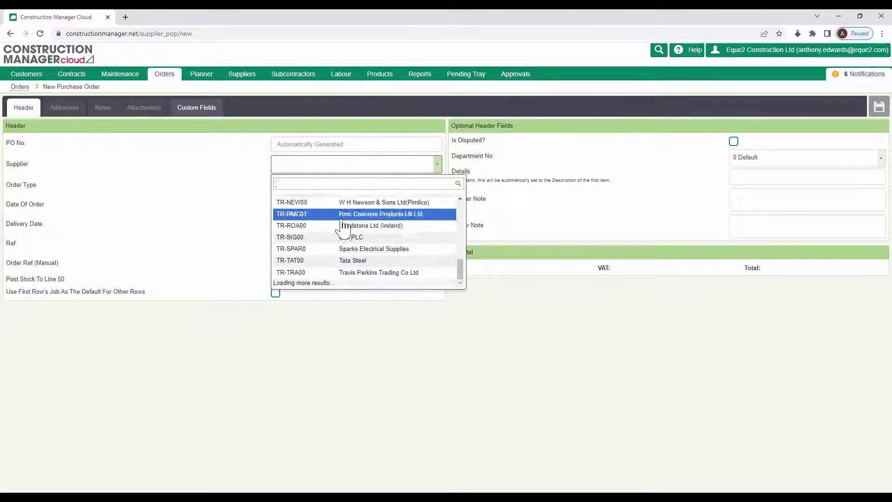
{"action": "left_click", "coordinate": [353, 272]}
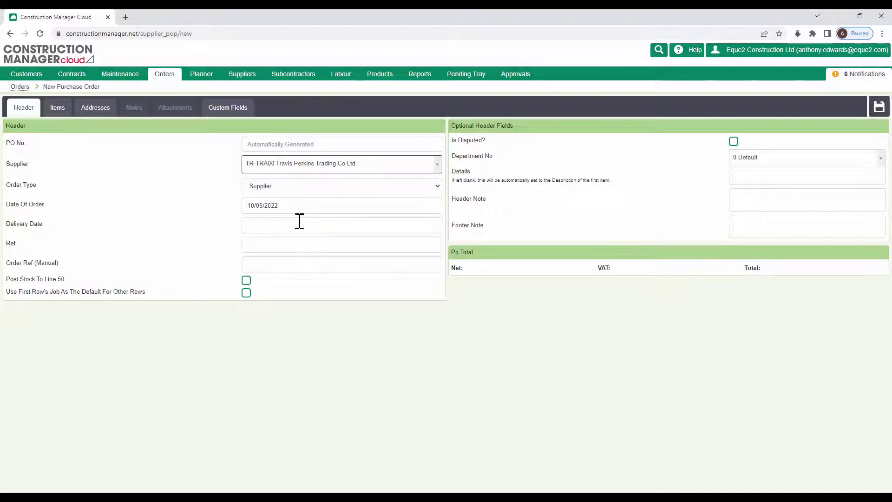
Assign the order's first item row to job 00022 General - Simple and tender 01.03 Materials
{"action": "left_click", "coordinate": [58, 111]}
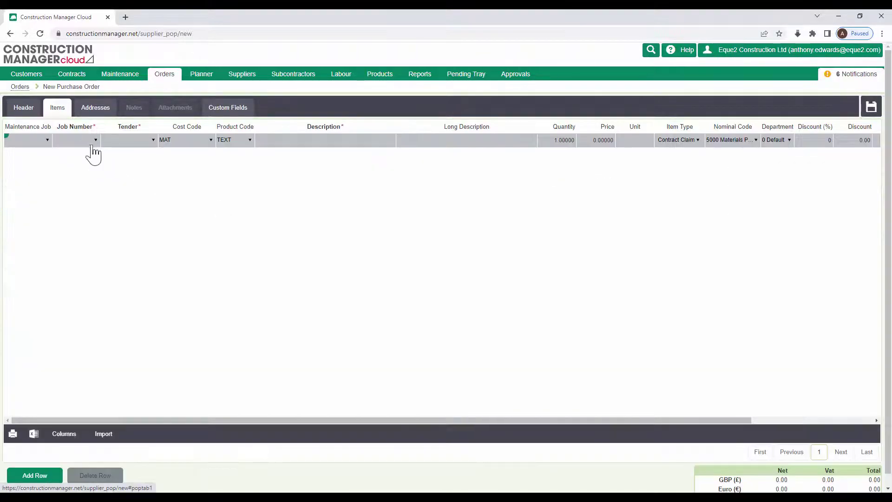
{"action": "left_click", "coordinate": [92, 144]}
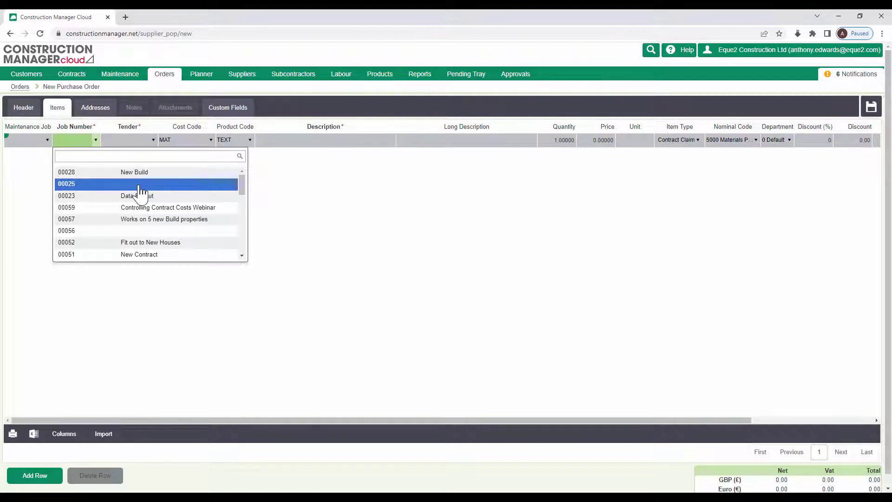
{"action": "type", "text": "simple"}
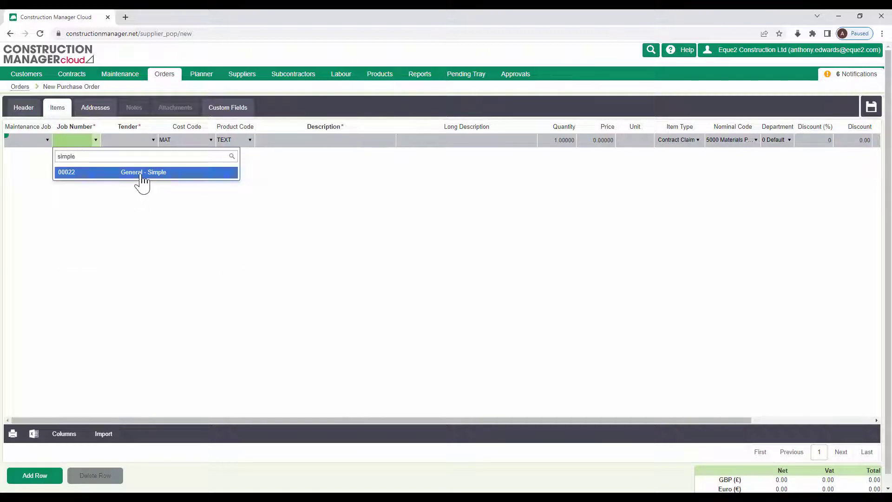
{"action": "left_click", "coordinate": [139, 173]}
{"action": "left_click", "coordinate": [141, 145]}
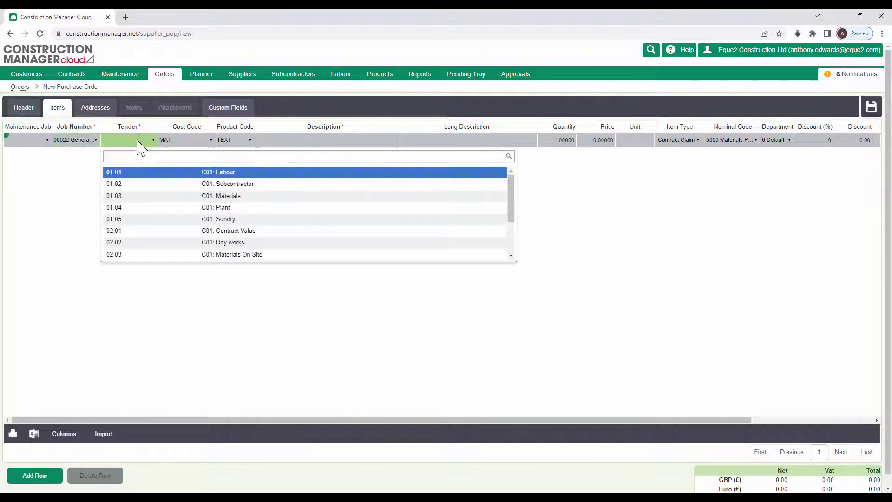
{"action": "left_click", "coordinate": [201, 197]}
Set the first row's product to AIRCON-INSUL-001, External Use Armaflex Pipe Insulation (Black 2m), with a quantity of 50
{"action": "left_click", "coordinate": [229, 143]}
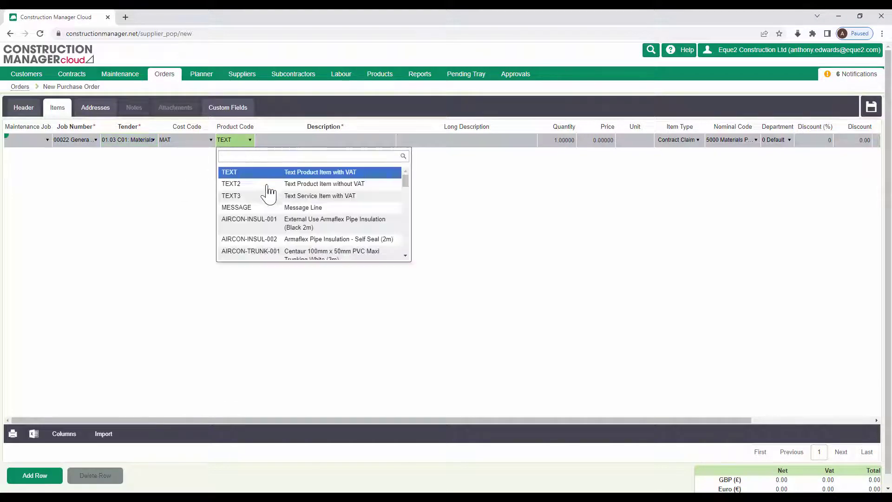
{"action": "left_click", "coordinate": [284, 222]}
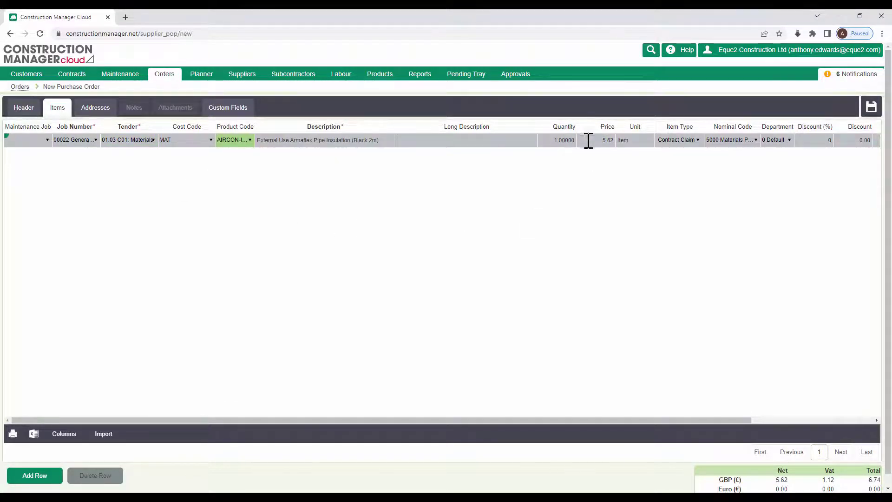
{"action": "left_click", "coordinate": [555, 140]}
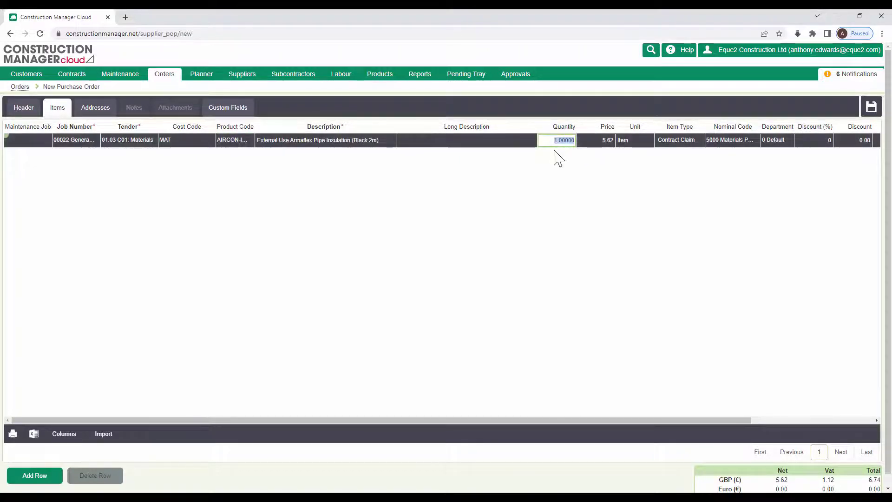
{"action": "type", "text": "50"}
{"action": "key", "text": "Tab"}
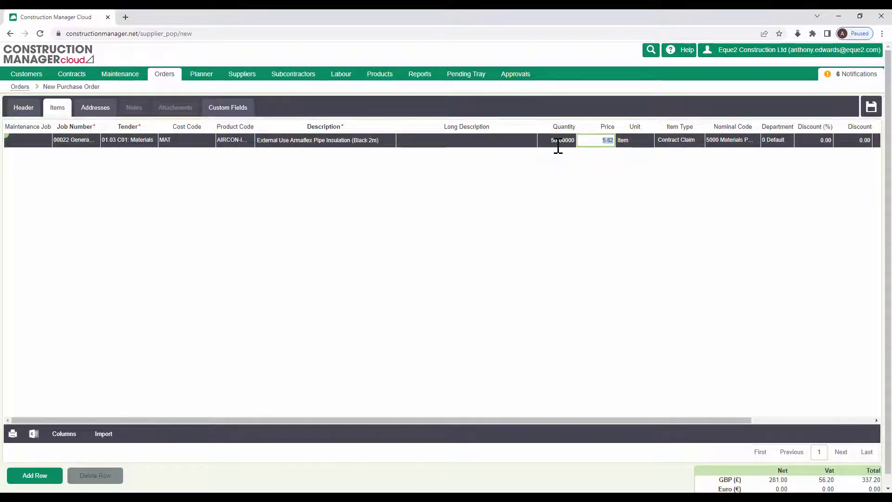
Add a second item row for job 00022 General - Simple and tender 01.03 Materials
{"action": "left_click", "coordinate": [51, 474]}
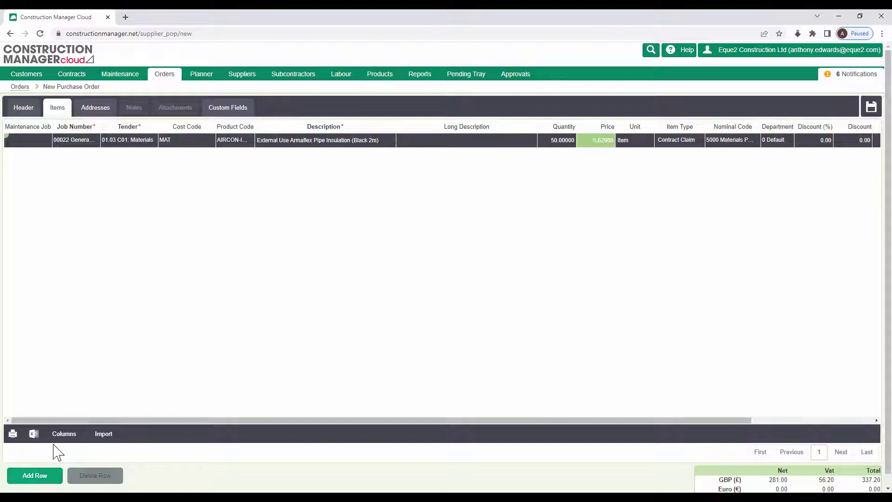
{"action": "left_click", "coordinate": [66, 157]}
{"action": "type", "text": "si"}
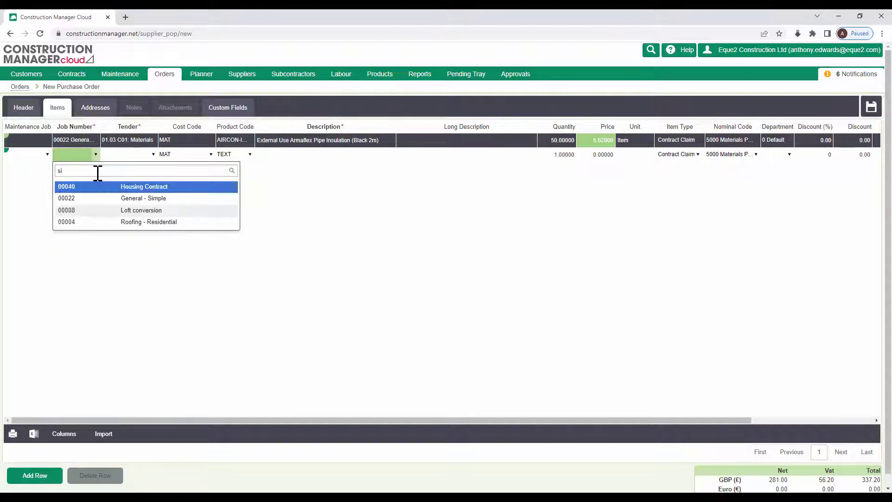
{"action": "left_click", "coordinate": [109, 199]}
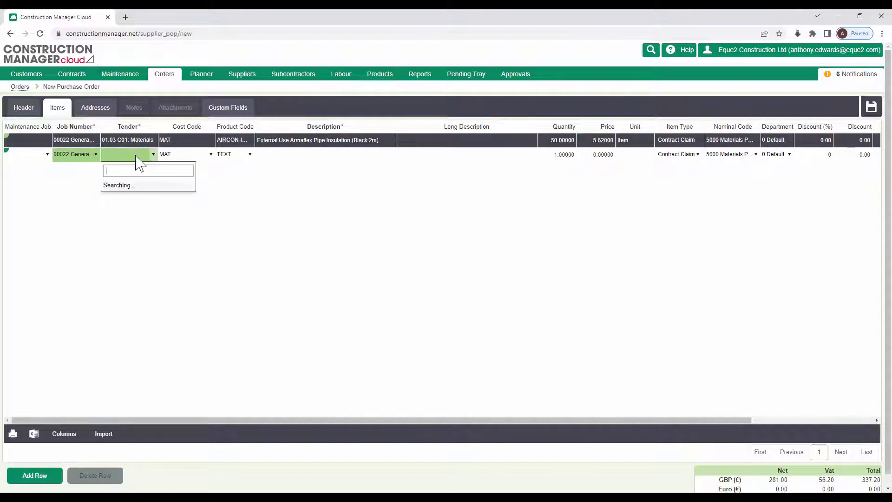
{"action": "left_click", "coordinate": [207, 210]}
Set the second row's product to AIRCON-INSUL-002, Armaflex Pipe Insulation - Self Seal (2m), with a quantity of 1000
{"action": "left_click", "coordinate": [237, 156]}
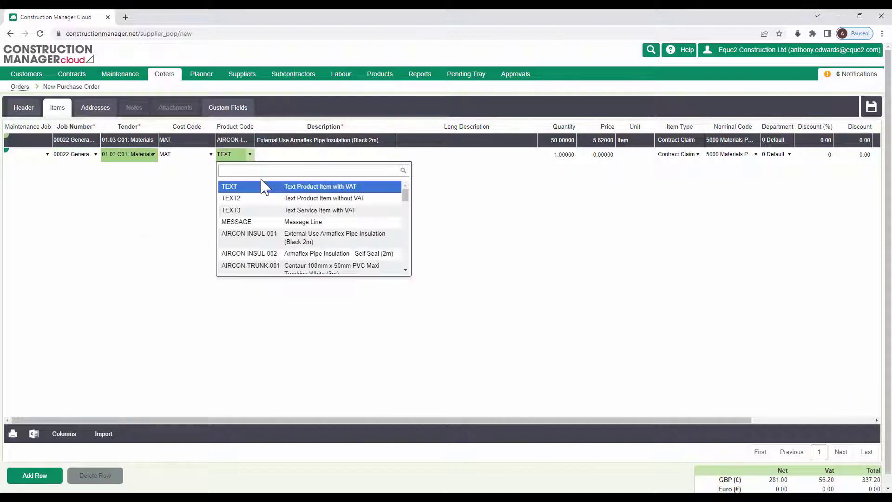
{"action": "left_click", "coordinate": [294, 254]}
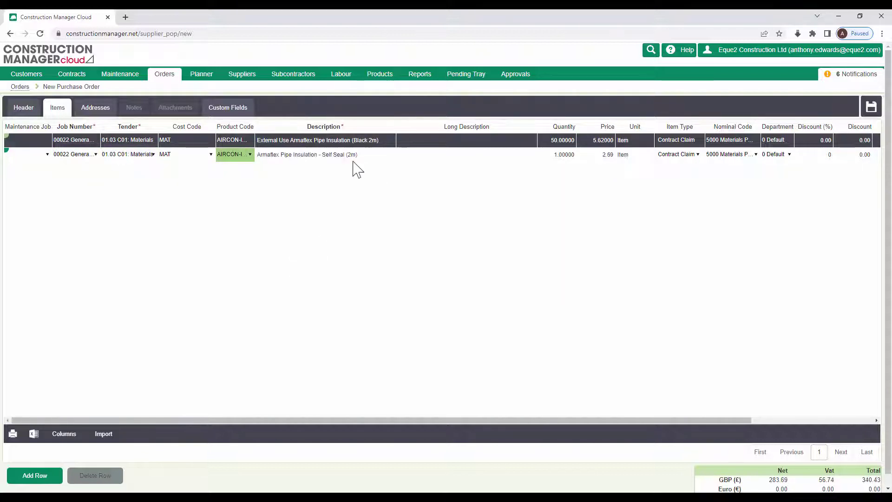
{"action": "left_click", "coordinate": [549, 154]}
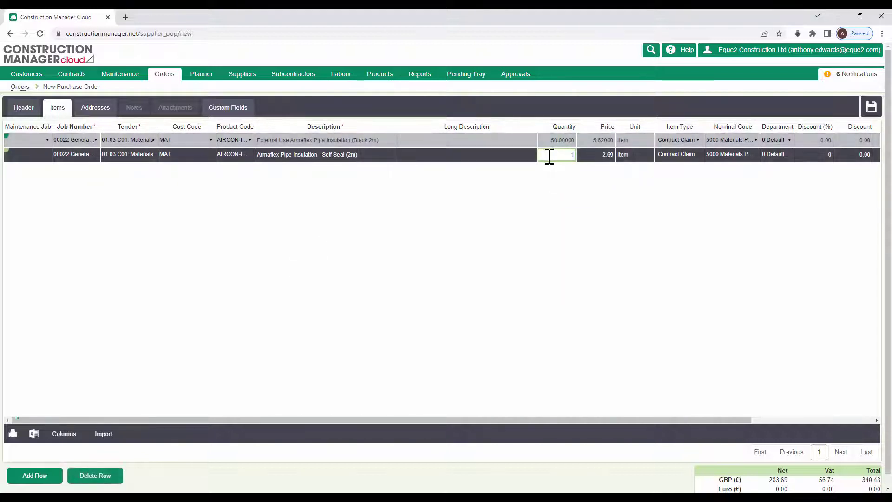
{"action": "type", "text": "000"}
{"action": "key", "text": "Tab"}
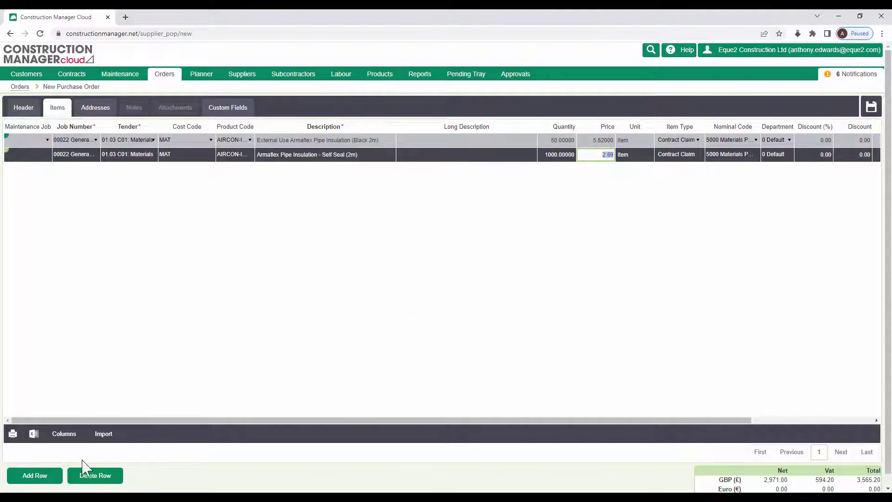
Add a third item row for job 00022 General - Simple and tender 01.03 Materials
{"action": "left_click", "coordinate": [35, 475]}
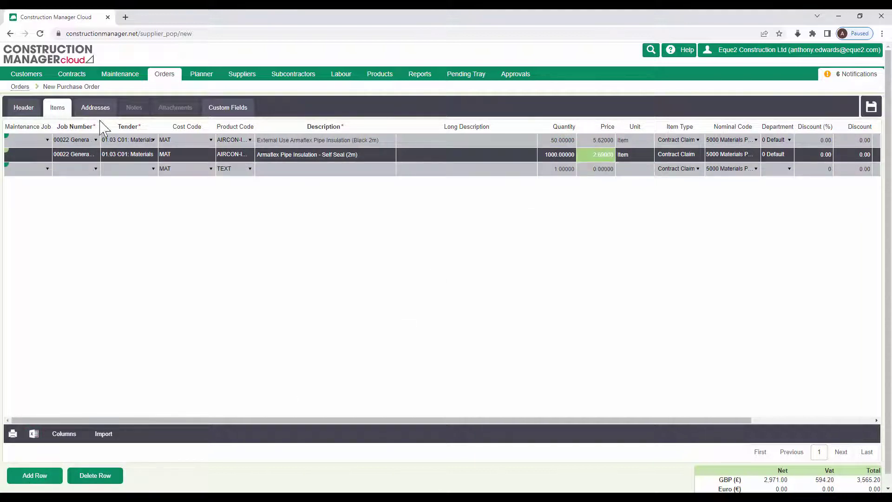
{"action": "left_click", "coordinate": [78, 170]}
{"action": "type", "text": "st"}
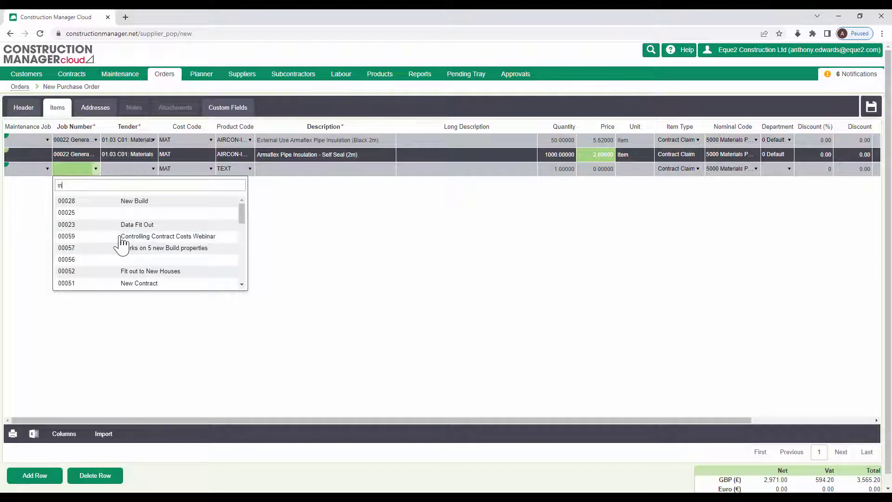
{"action": "left_click", "coordinate": [124, 200]}
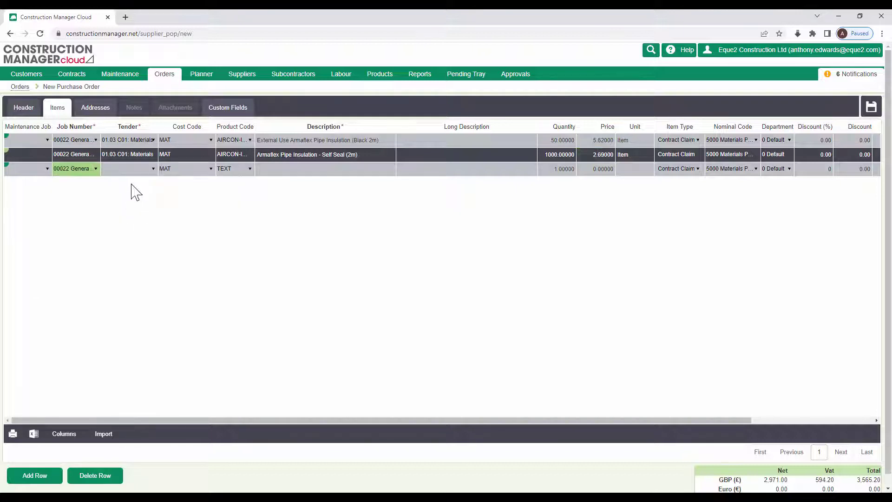
{"action": "left_click", "coordinate": [137, 172]}
{"action": "left_click", "coordinate": [175, 218]}
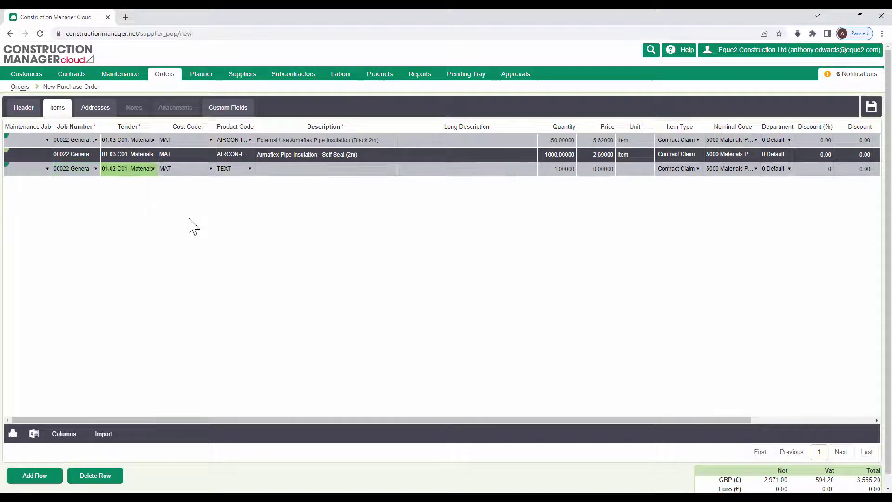
Set the third row's product to AIRCON-TRUNK-001, Centaur 100mm x 50mm PVC Maxi Trunking White (3m), with a quantity of 5000
{"action": "left_click", "coordinate": [244, 174]}
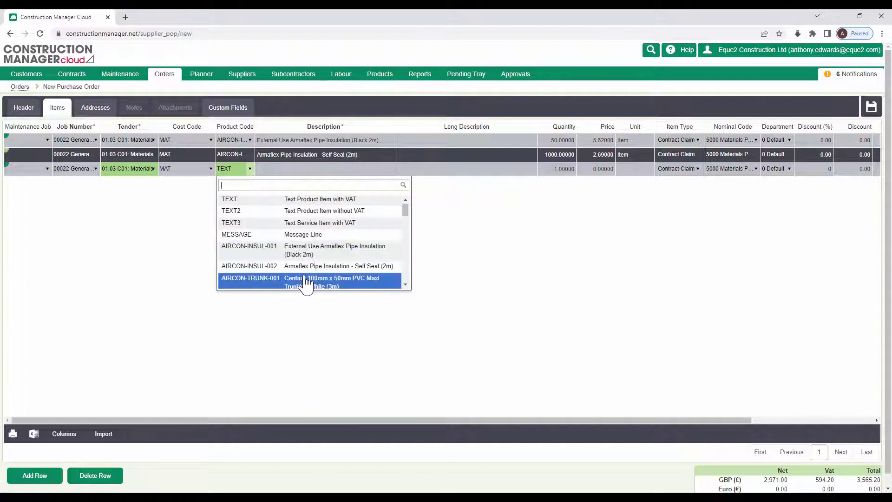
{"action": "left_click", "coordinate": [302, 279]}
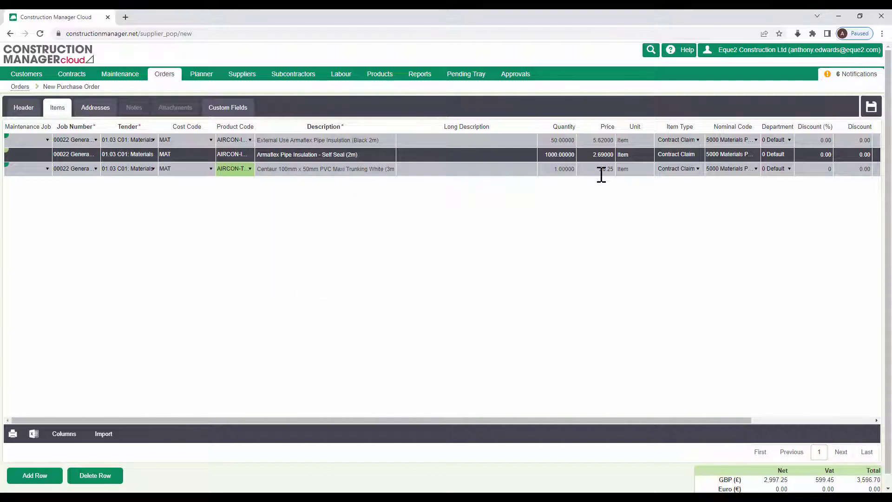
{"action": "left_click", "coordinate": [567, 172]}
{"action": "type", "text": "5"}
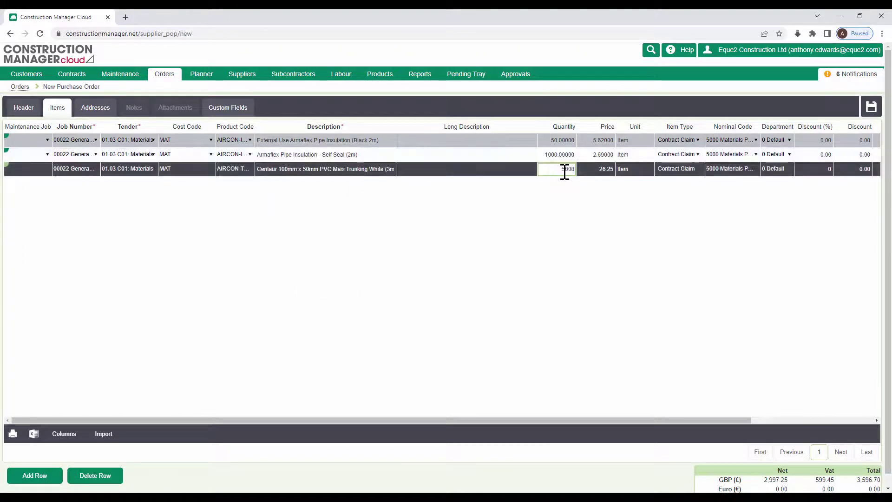
{"action": "type", "text": "000"}
{"action": "key", "text": "Tab"}
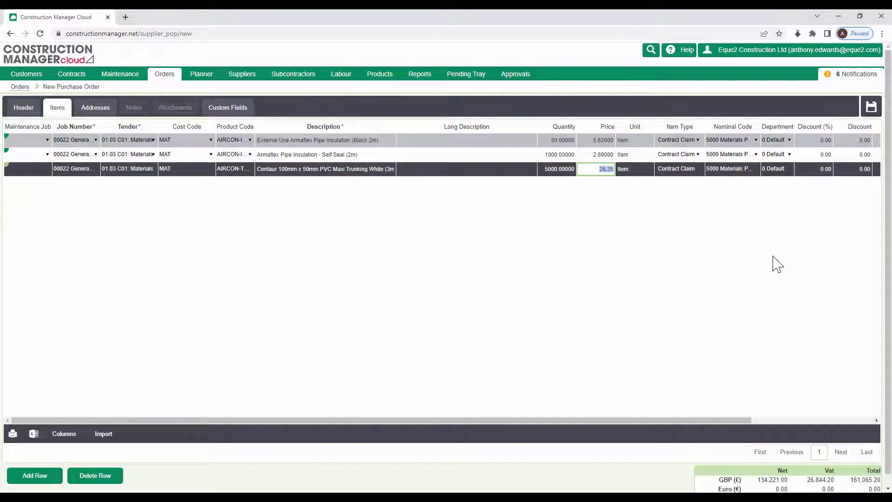
Save the new purchase order and request approval for it
{"action": "left_click", "coordinate": [873, 111]}
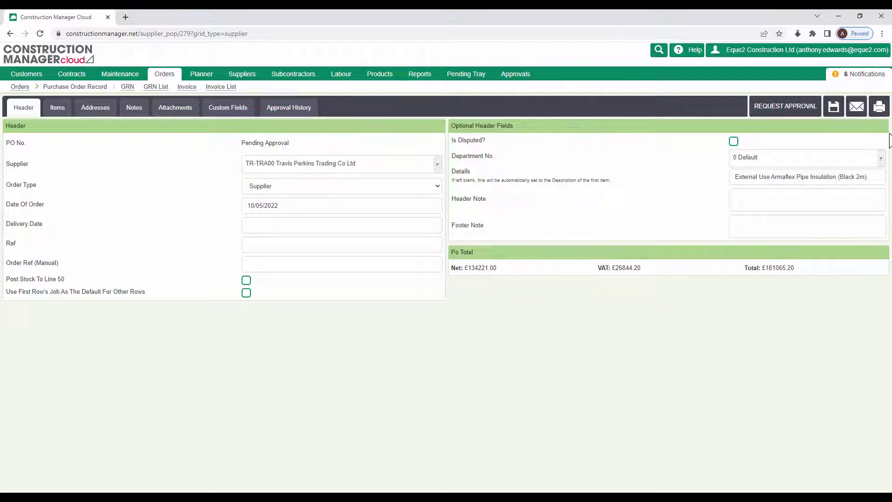
{"action": "left_click", "coordinate": [879, 106]}
{"action": "left_click_drag", "start_coordinate": [293, 144], "coordinate": [242, 144]}
{"action": "left_click", "coordinate": [246, 145]}
{"action": "left_click", "coordinate": [770, 108]}
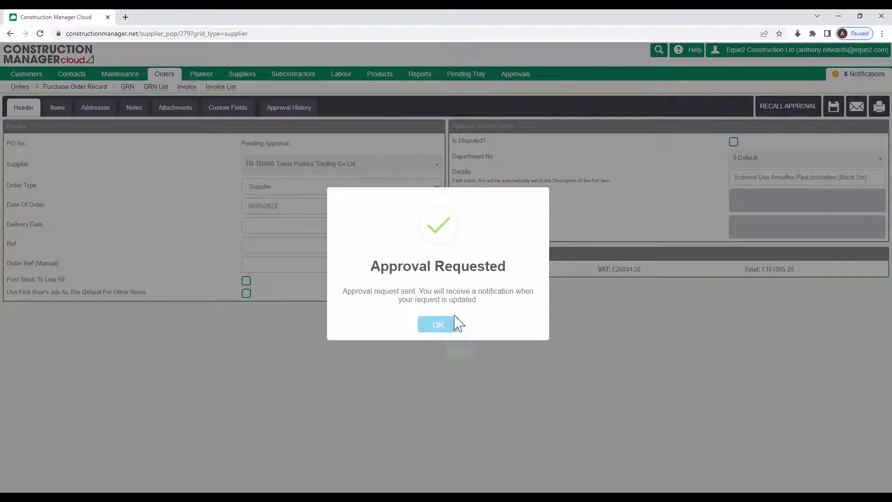
{"action": "left_click", "coordinate": [438, 325]}
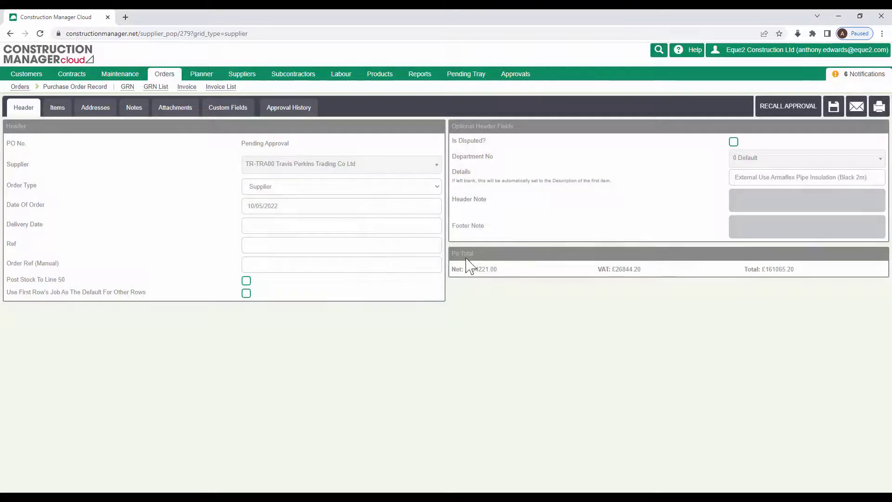
View the approvals list filtered to own transactions and to own approvals, and return it to showing all
{"action": "left_click", "coordinate": [520, 78]}
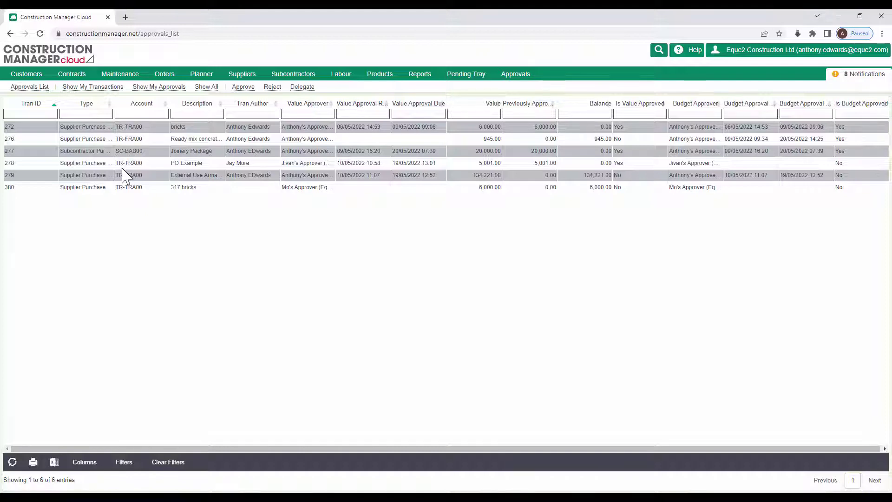
{"action": "left_click", "coordinate": [87, 88]}
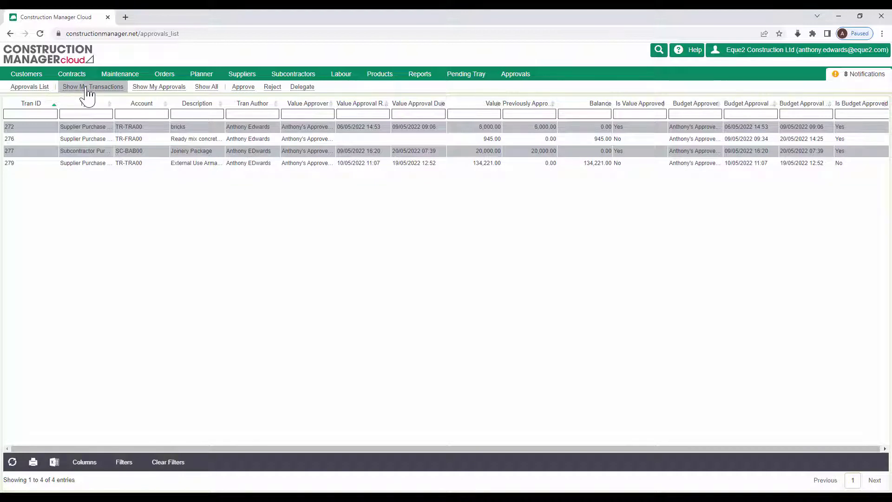
{"action": "left_click", "coordinate": [149, 88]}
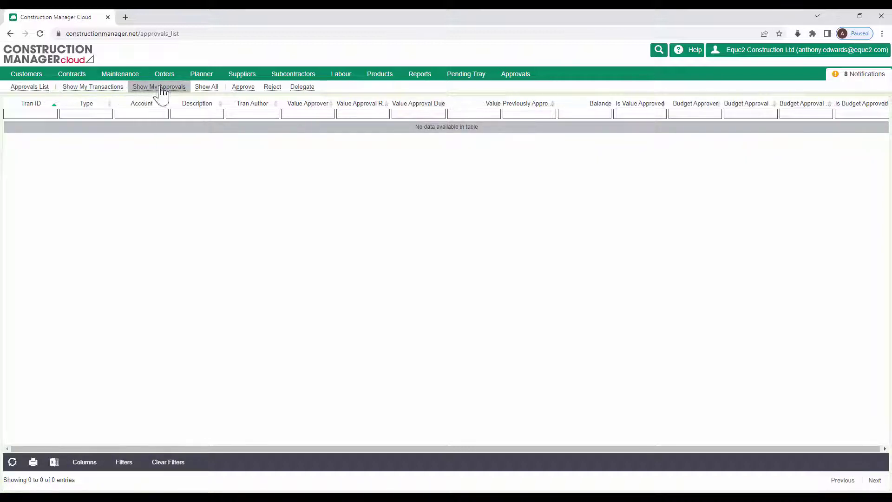
{"action": "left_click", "coordinate": [209, 93]}
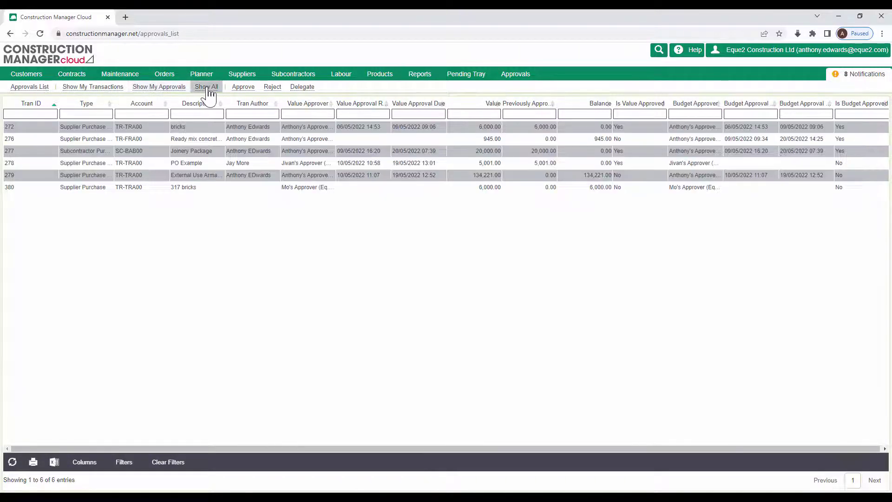
Open the External Use Armaflex purchase order from the approvals list, and review its approval history and the notifications
{"action": "left_click", "coordinate": [200, 177]}
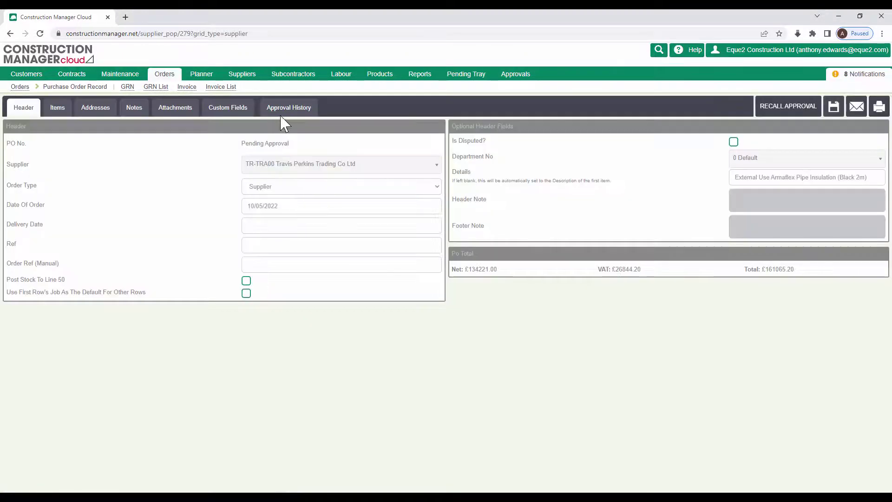
{"action": "left_click", "coordinate": [281, 114]}
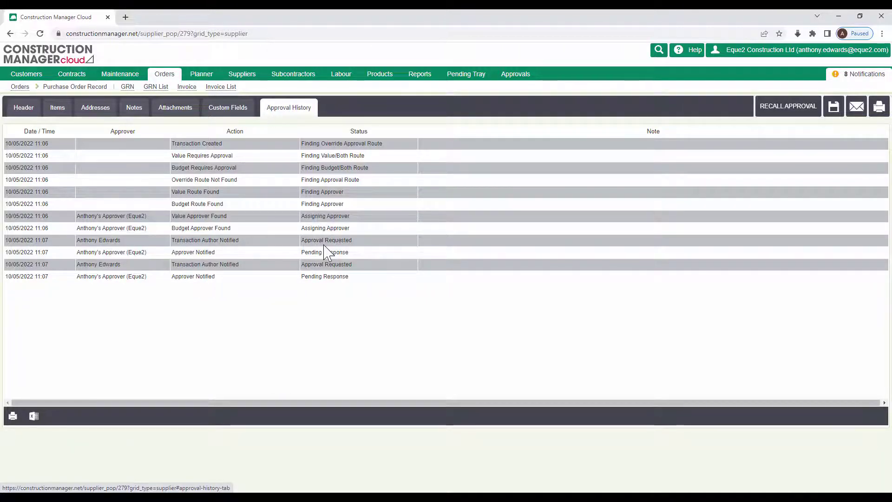
{"action": "left_click", "coordinate": [840, 77]}
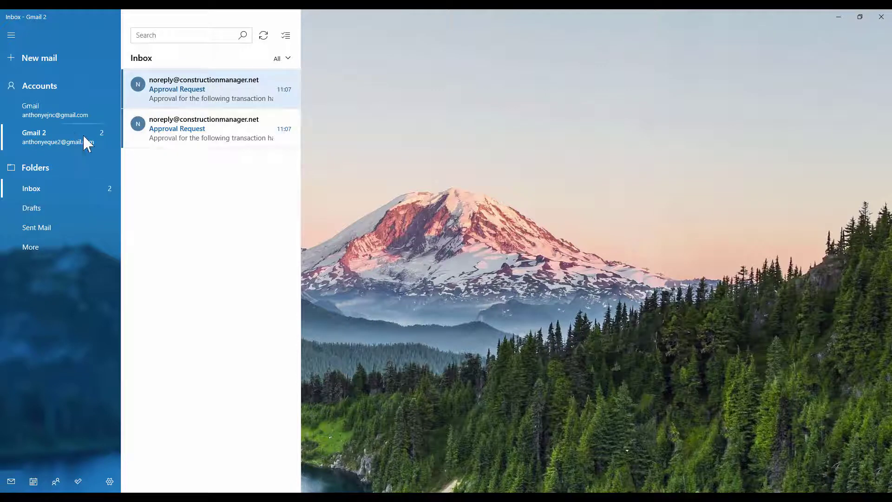
Read the newest Approval Request e-mail in the Mail app, and check the notifications in the approver's incognito browser session
{"action": "left_click", "coordinate": [191, 96]}
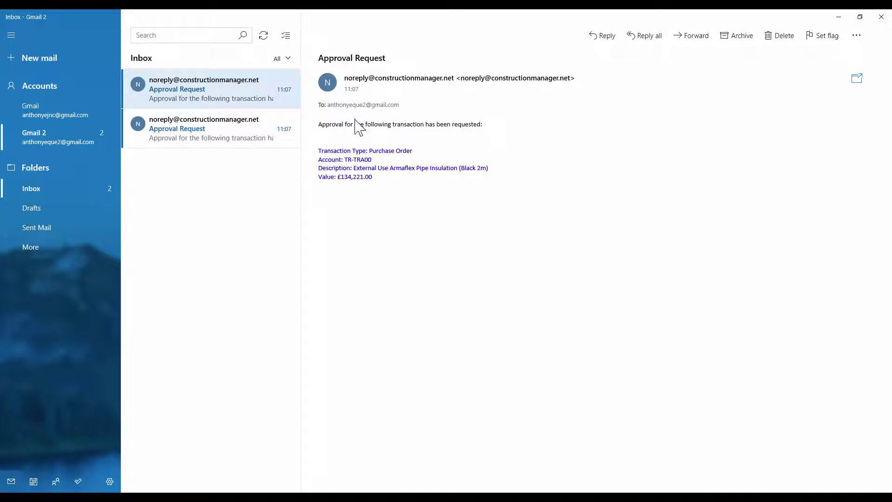
{"action": "left_click", "coordinate": [246, 460]}
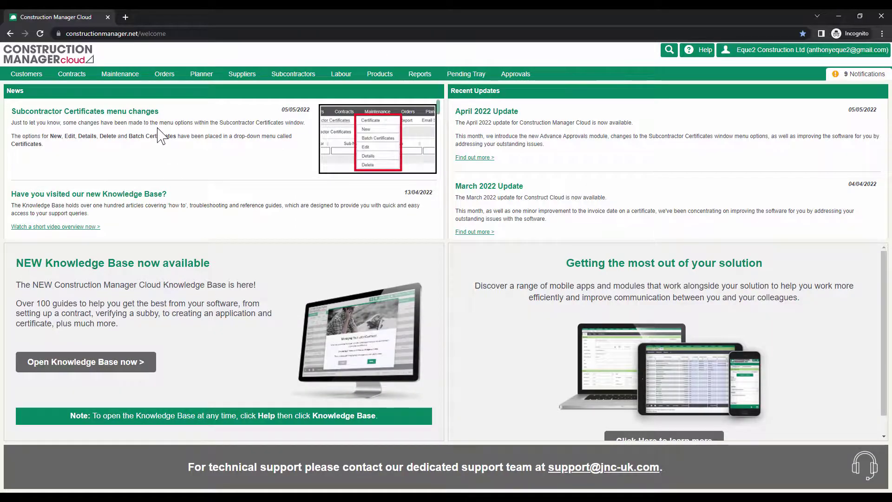
{"action": "left_click", "coordinate": [844, 77]}
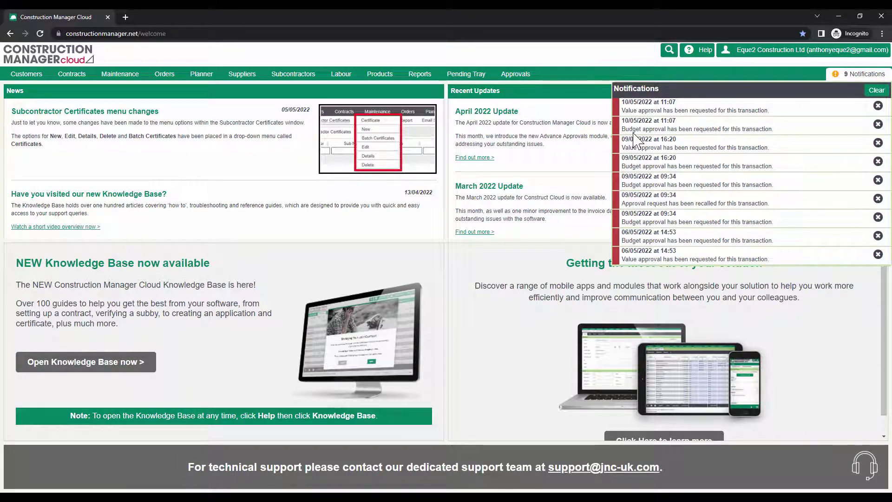
Show only the approver's own approvals in the approvals list and select the External Use Armaflex purchase order
{"action": "left_click", "coordinate": [522, 76]}
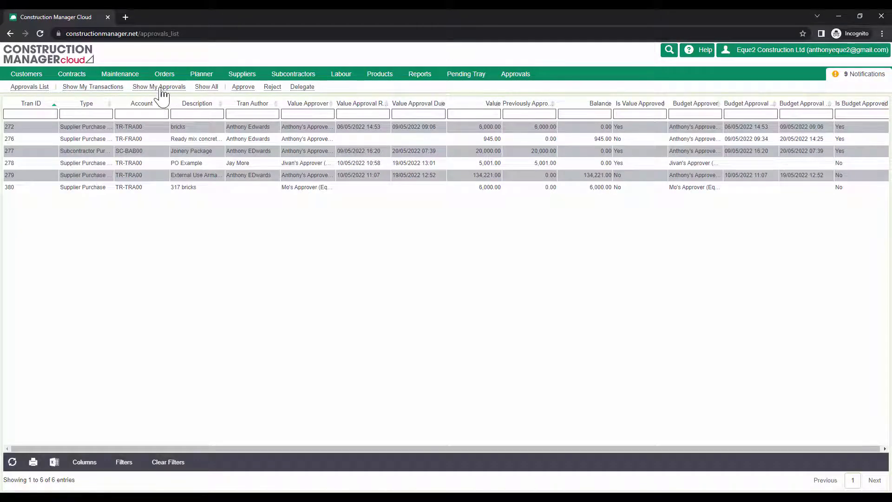
{"action": "left_click", "coordinate": [162, 88]}
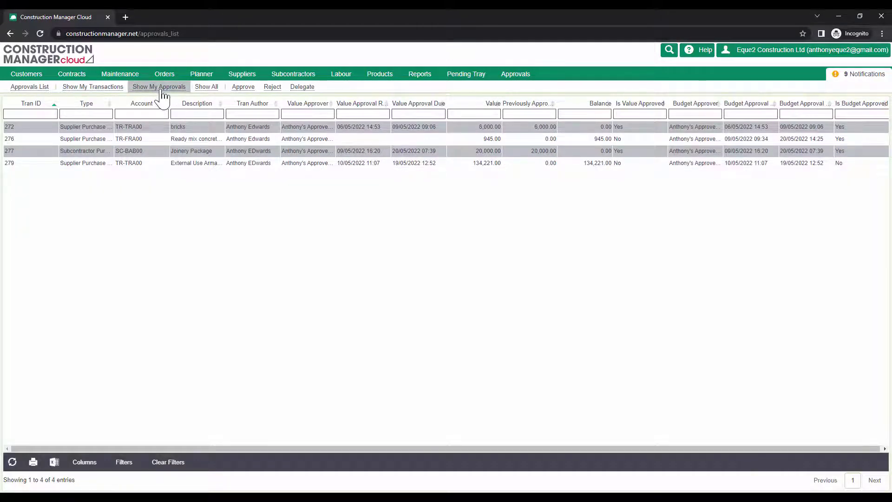
{"action": "left_click", "coordinate": [147, 165]}
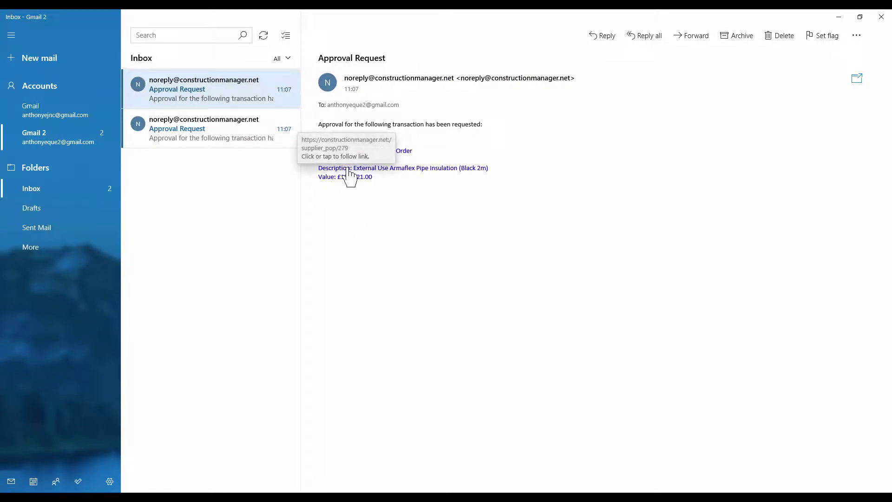
Follow the purchase order link in the Approval Request e-mail, and return to the approver's incognito browser session
{"action": "left_click", "coordinate": [348, 170]}
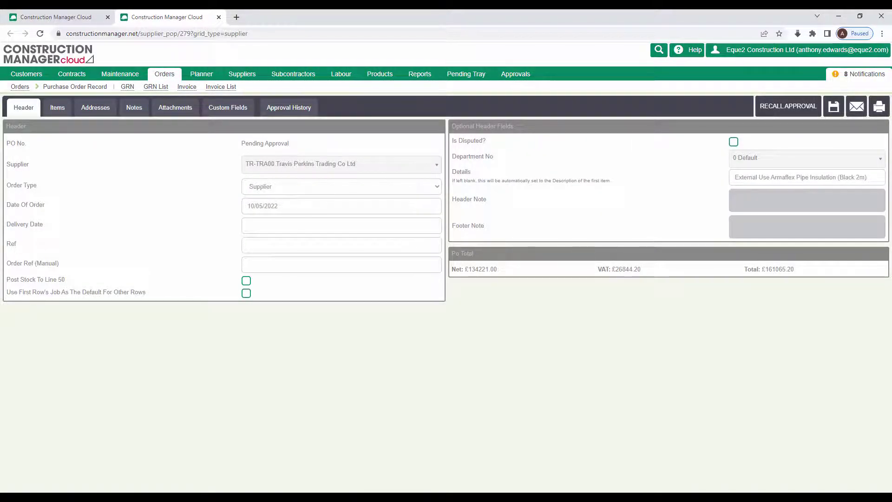
{"action": "key", "text": "alt+Tab"}
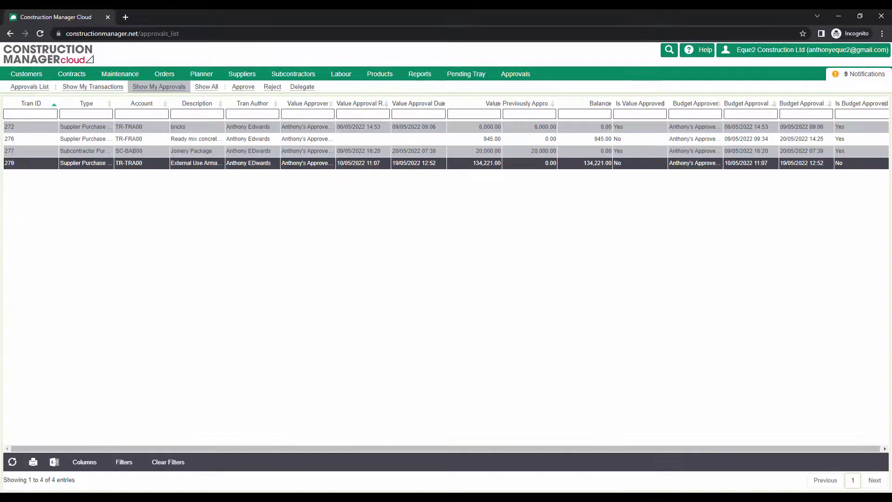
Approve the selected External Use Armaflex purchase order with the note "approved"
{"action": "left_click", "coordinate": [250, 88]}
{"action": "type", "text": "approv"}
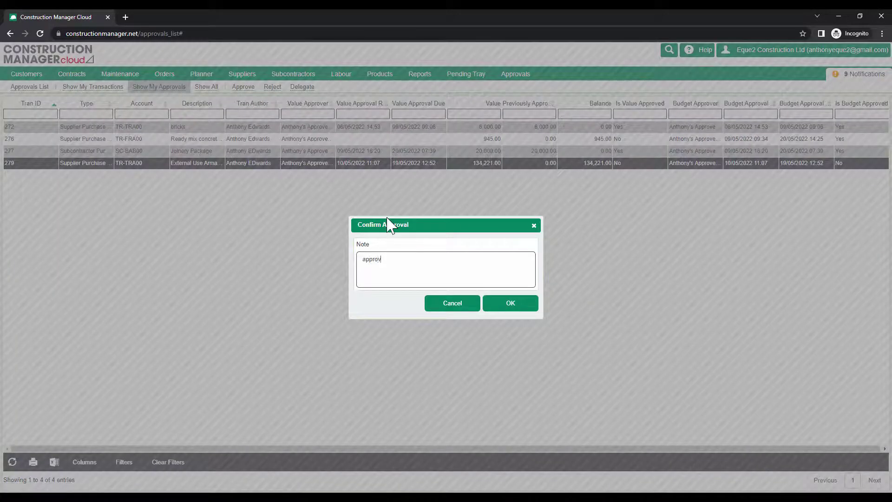
{"action": "type", "text": "ed"}
{"action": "left_click", "coordinate": [497, 307]}
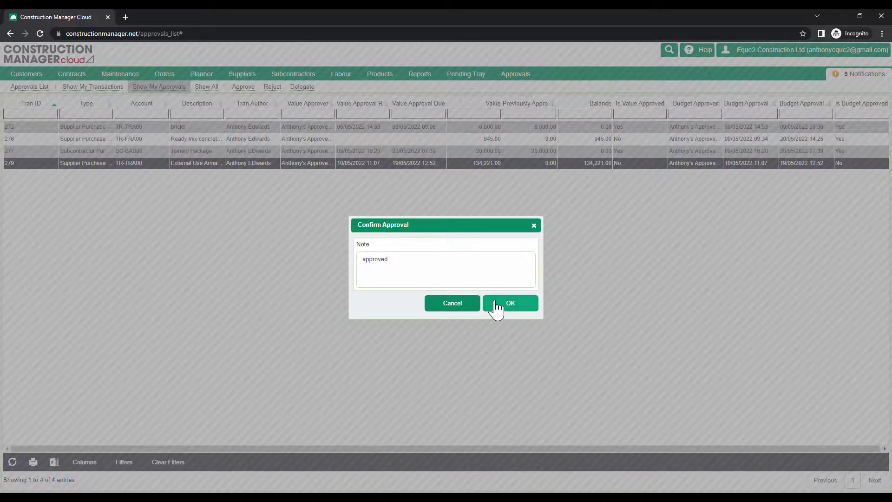
{"action": "left_click", "coordinate": [438, 321]}
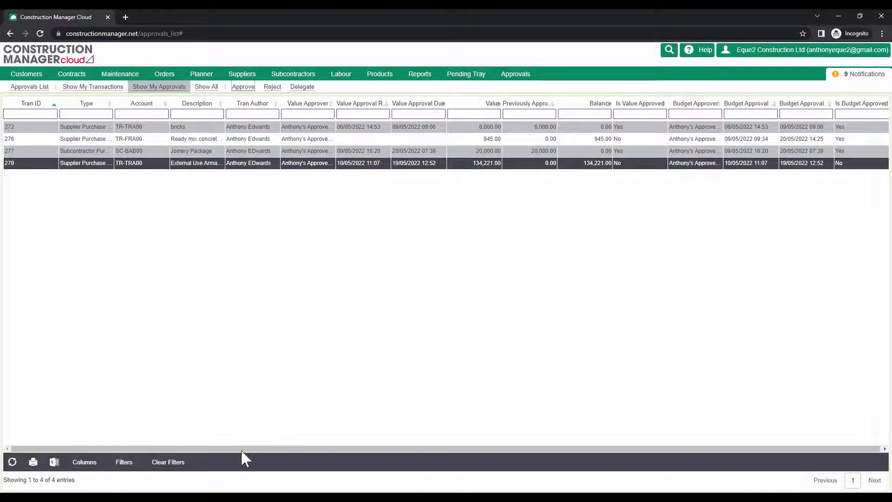
Switch to the order author's browser window, check the notifications and open the approvals list
{"action": "left_click", "coordinate": [171, 478]}
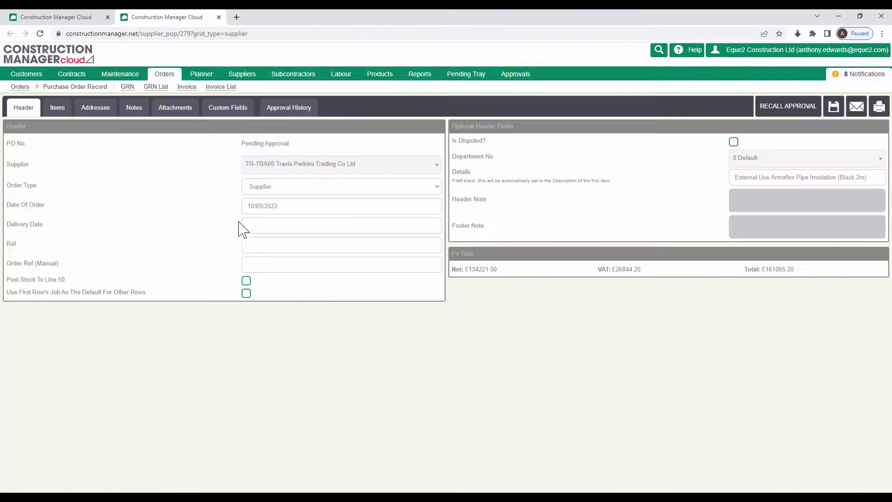
{"action": "left_click", "coordinate": [848, 76]}
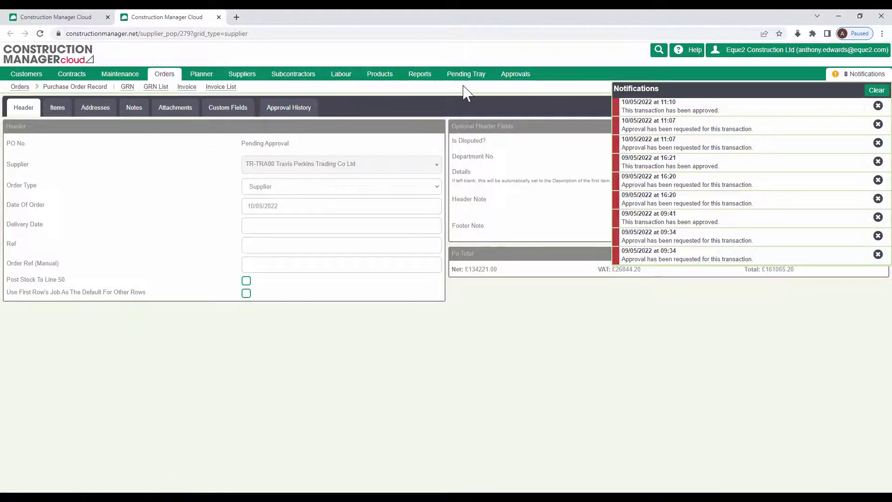
{"action": "left_click", "coordinate": [510, 77]}
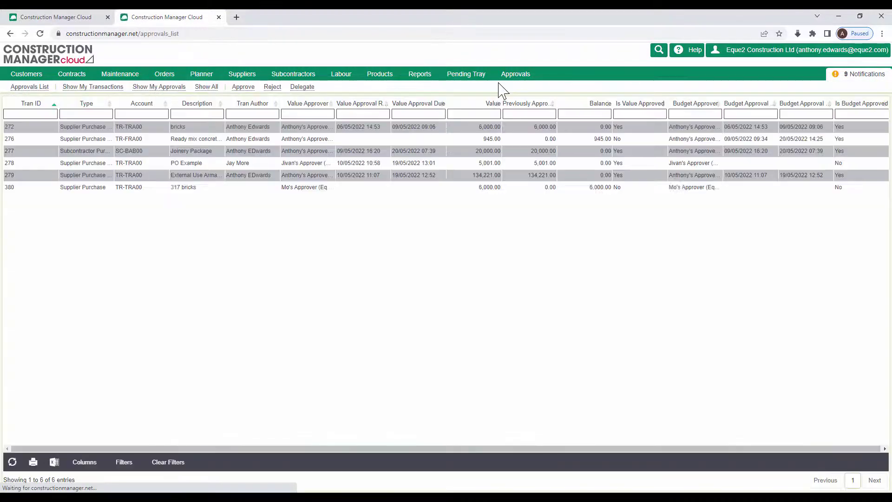
Open the approved External Use Armaflex purchase order from the approvals list and review its approval history
{"action": "left_click", "coordinate": [229, 178]}
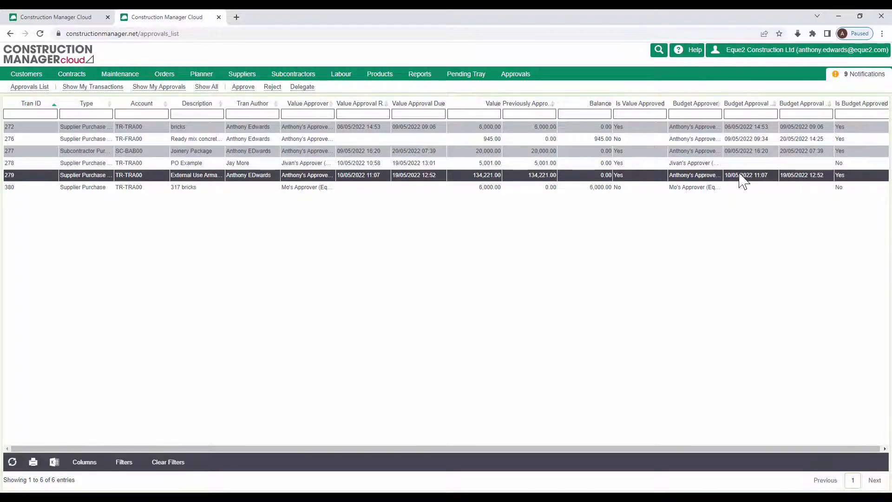
{"action": "double_click", "coordinate": [438, 177]}
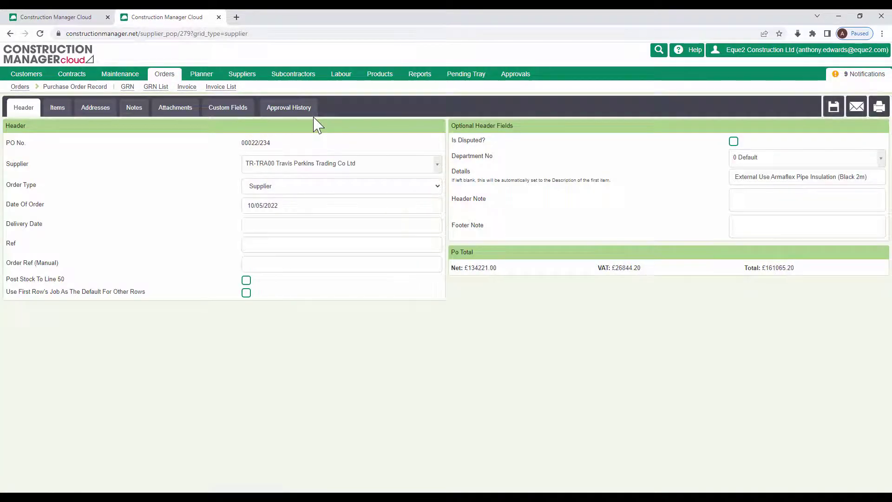
{"action": "left_click", "coordinate": [298, 113]}
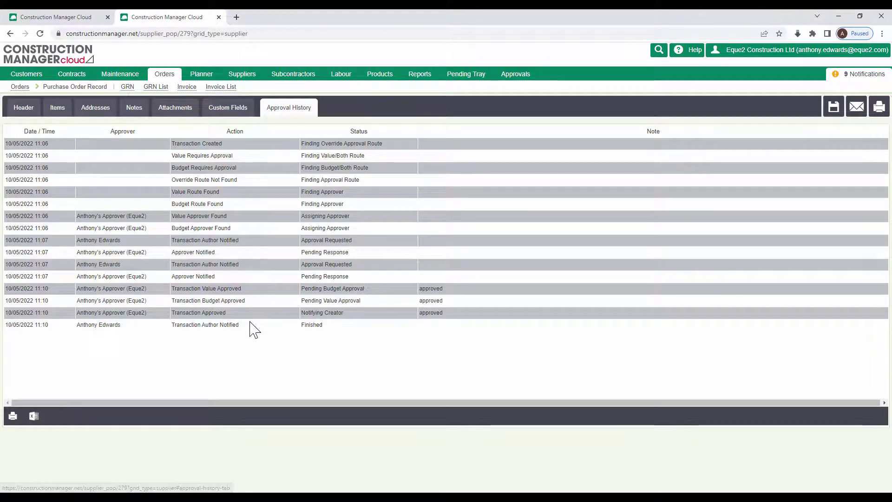
Generate the printable order using the [Stock] Purchase Order.mrt report
{"action": "left_click", "coordinate": [877, 111]}
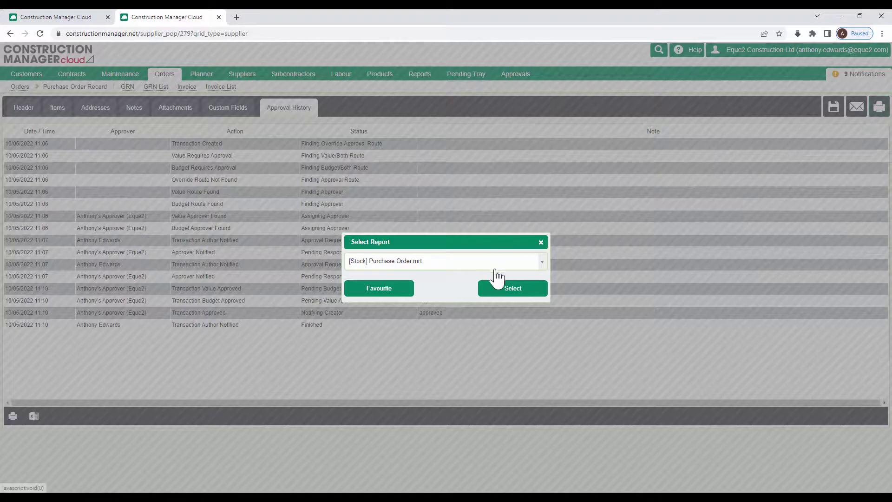
{"action": "left_click", "coordinate": [506, 286]}
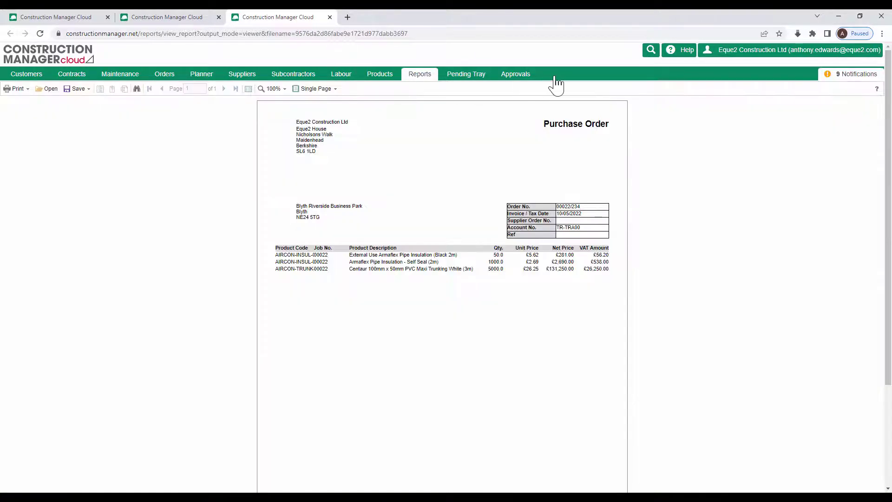
Open the out-of-office list in the company's advanced approvals settings
{"action": "left_click", "coordinate": [723, 54]}
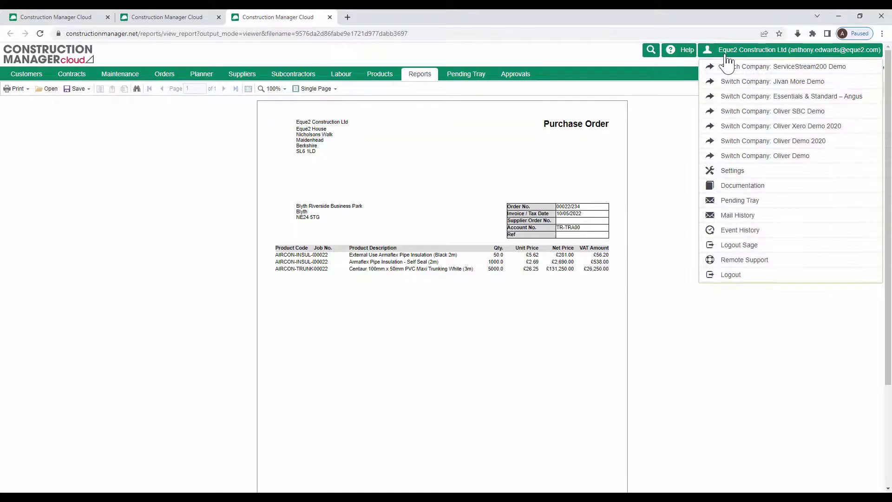
{"action": "left_click", "coordinate": [728, 172]}
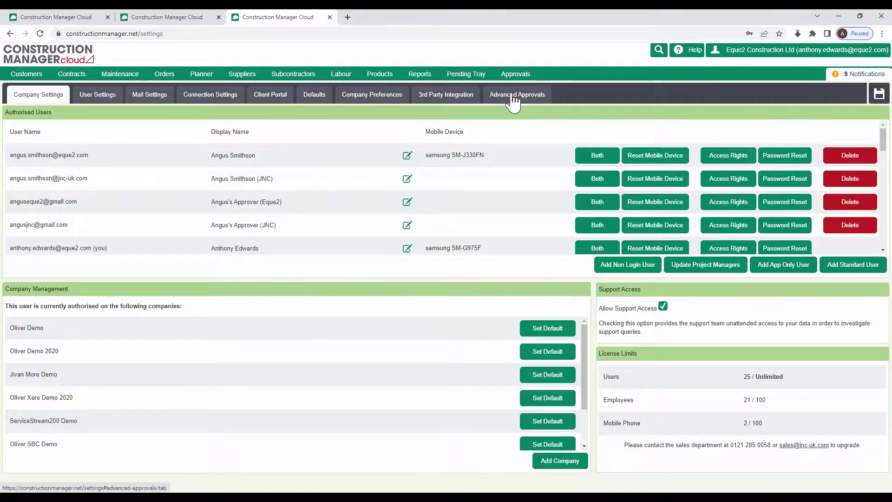
{"action": "left_click", "coordinate": [513, 97]}
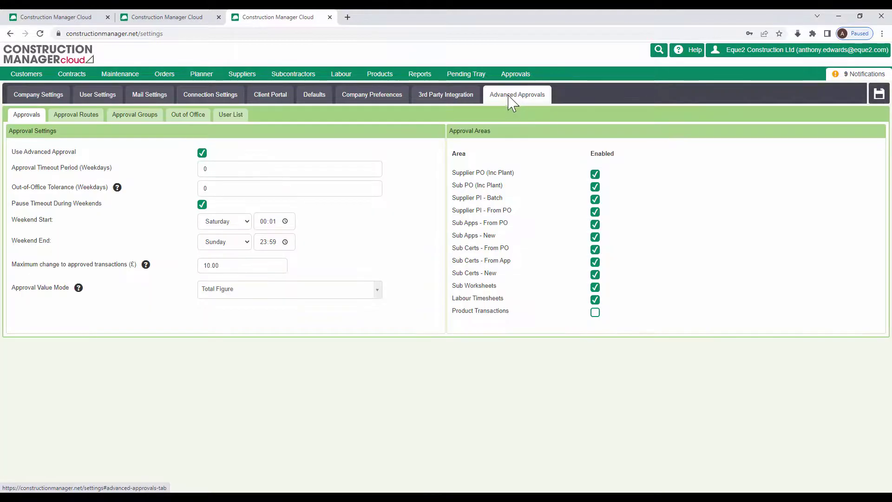
{"action": "left_click", "coordinate": [191, 119]}
Open the Annual Leave out-of-office entry for editing, review its approver, reason, period and delegate fields, and close it without saving
{"action": "left_click", "coordinate": [185, 172]}
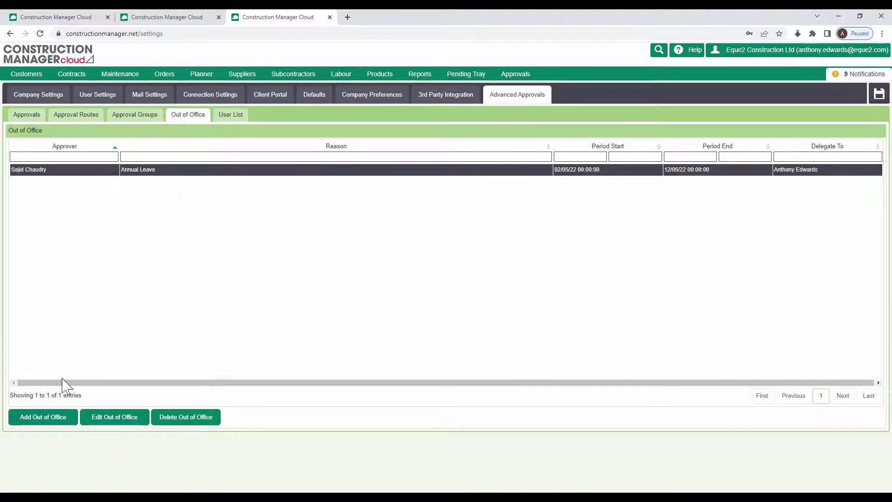
{"action": "left_click", "coordinate": [104, 419]}
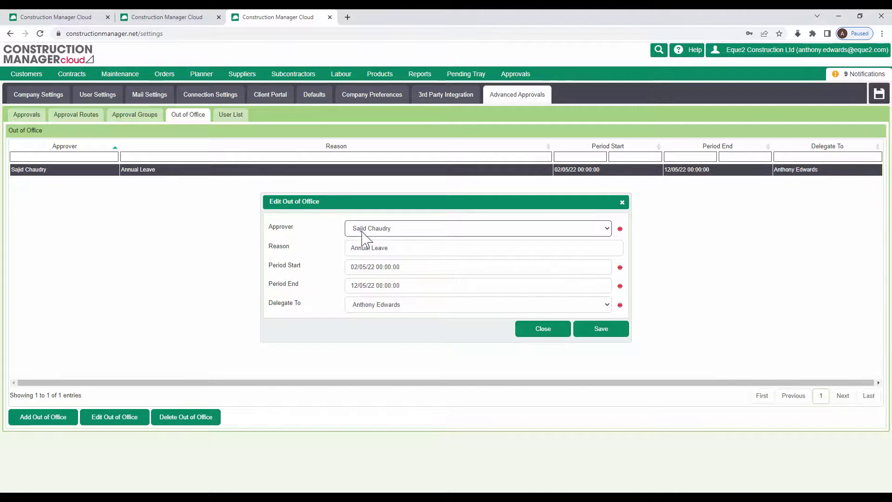
{"action": "left_click", "coordinate": [389, 230]}
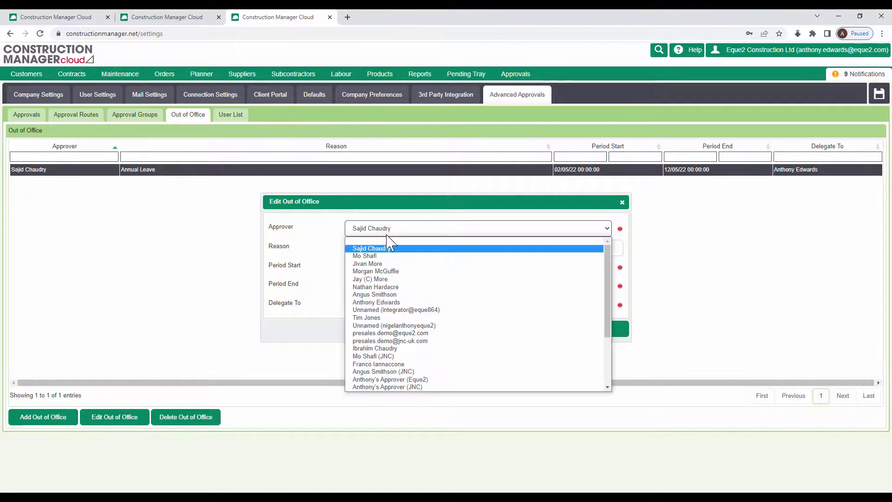
{"action": "left_click", "coordinate": [391, 248]}
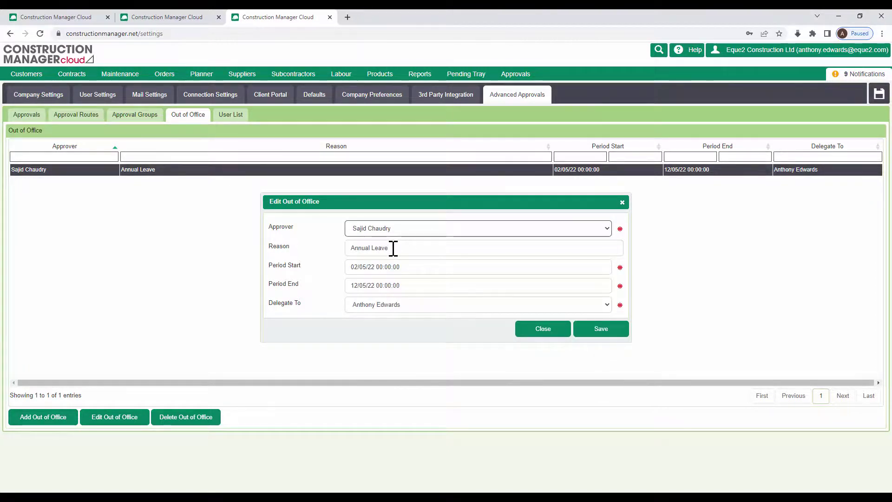
{"action": "left_click_drag", "start_coordinate": [393, 248], "coordinate": [350, 249]}
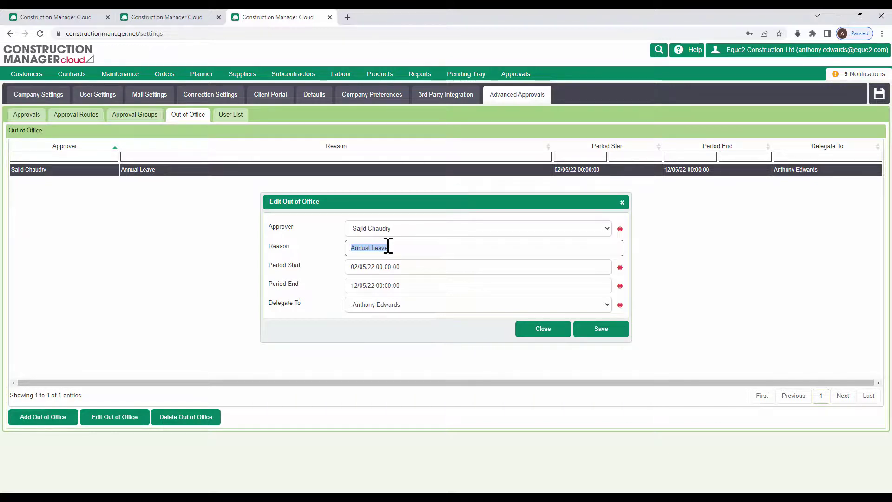
{"action": "left_click", "coordinate": [388, 268]}
{"action": "left_click", "coordinate": [351, 266]}
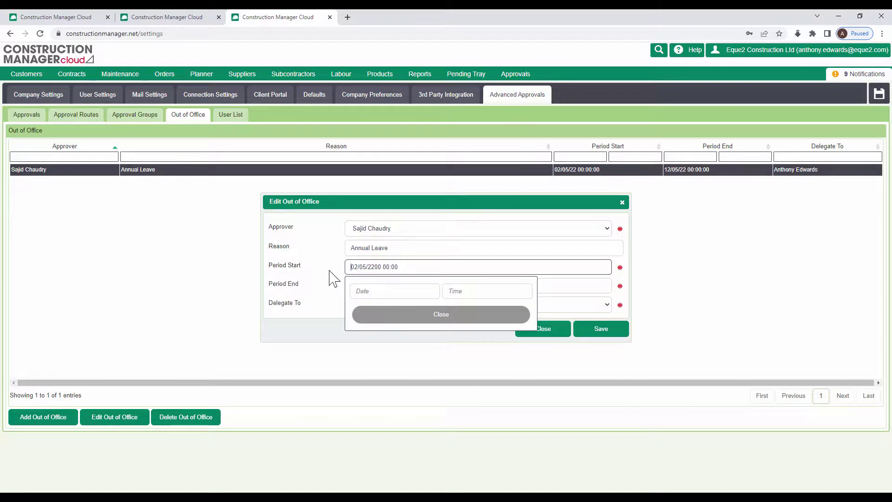
{"action": "left_click", "coordinate": [330, 278]}
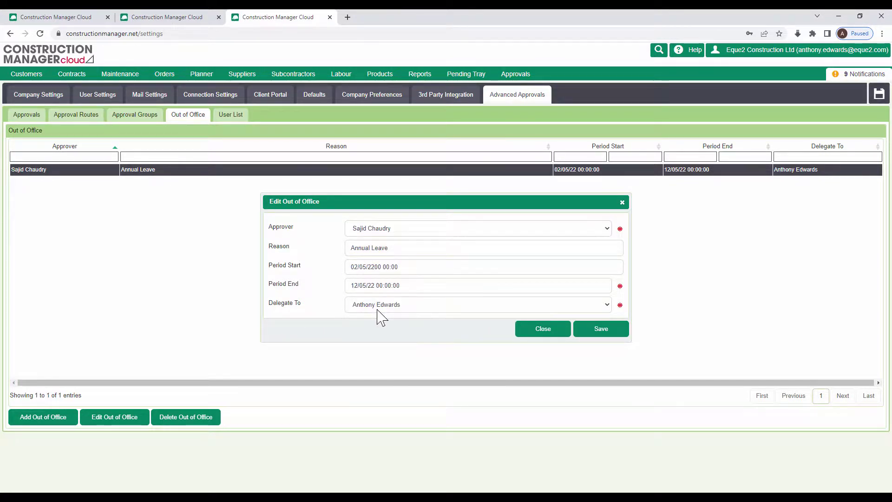
{"action": "left_click", "coordinate": [541, 331]}
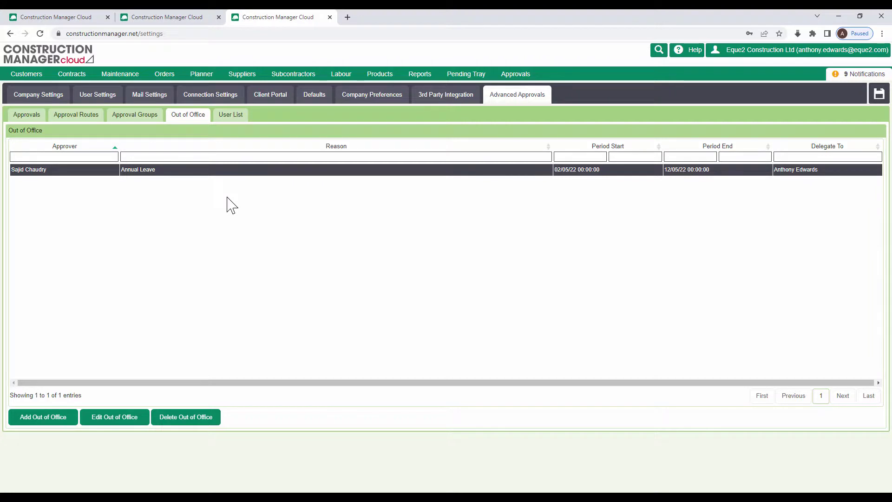
Show the list of approval routes in the advanced approvals settings
{"action": "left_click", "coordinate": [76, 117]}
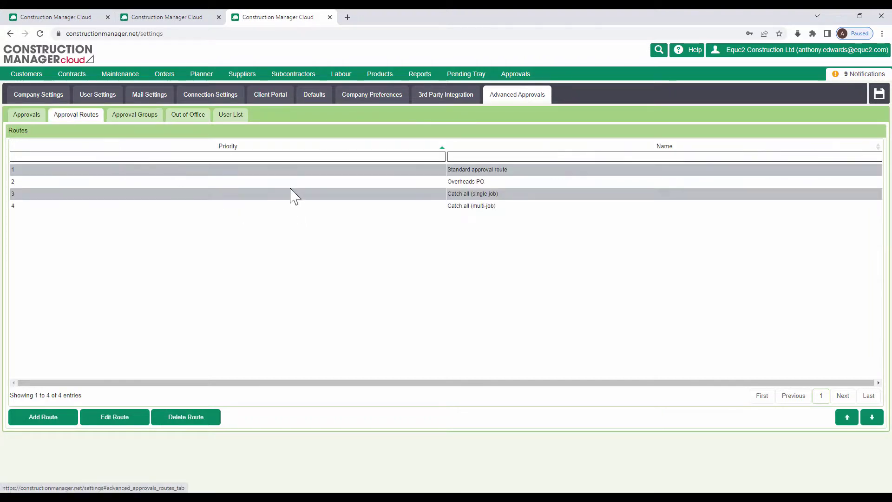